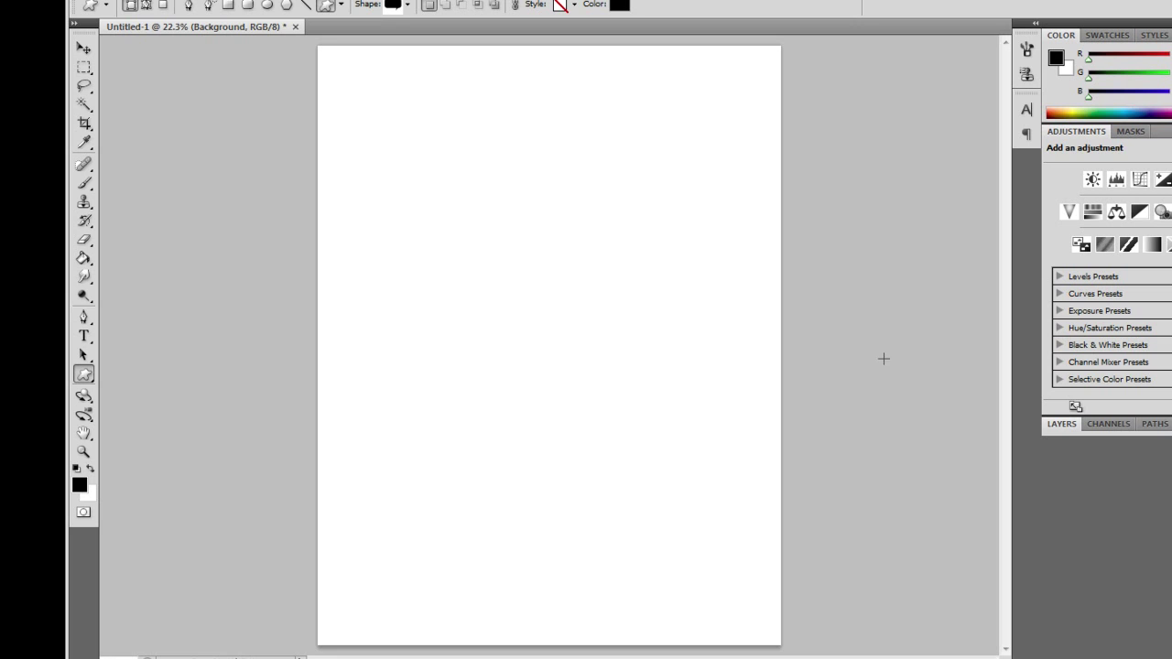
{"action": "left_click", "coordinate": [1112, 422]}
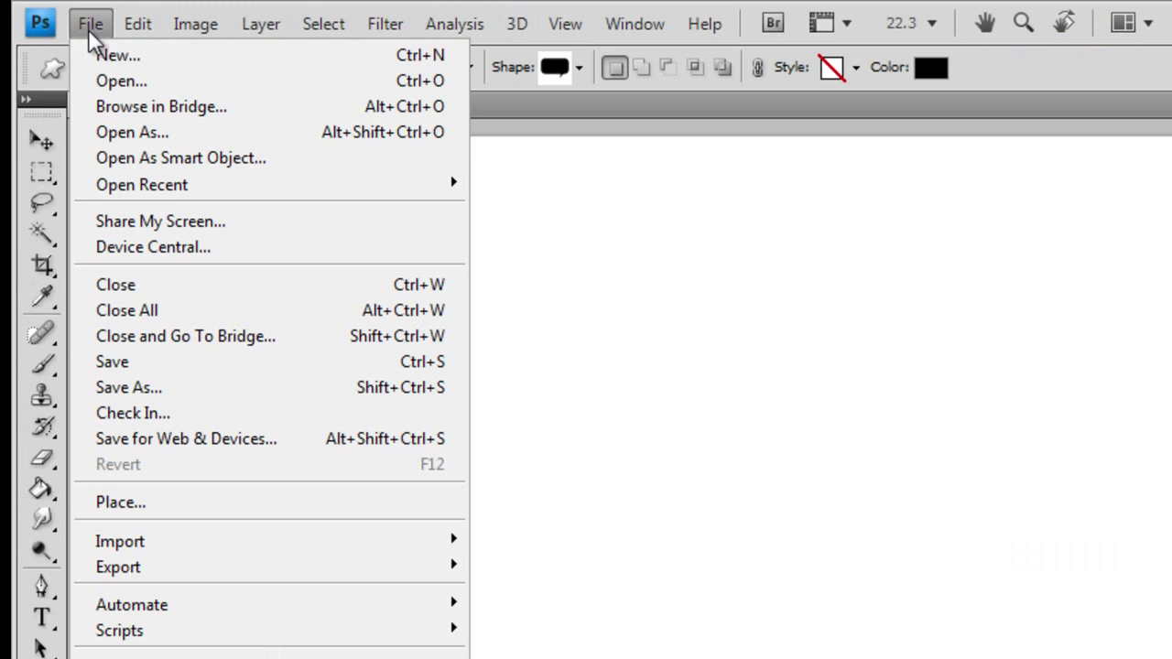
{"action": "left_click", "coordinate": [115, 55]}
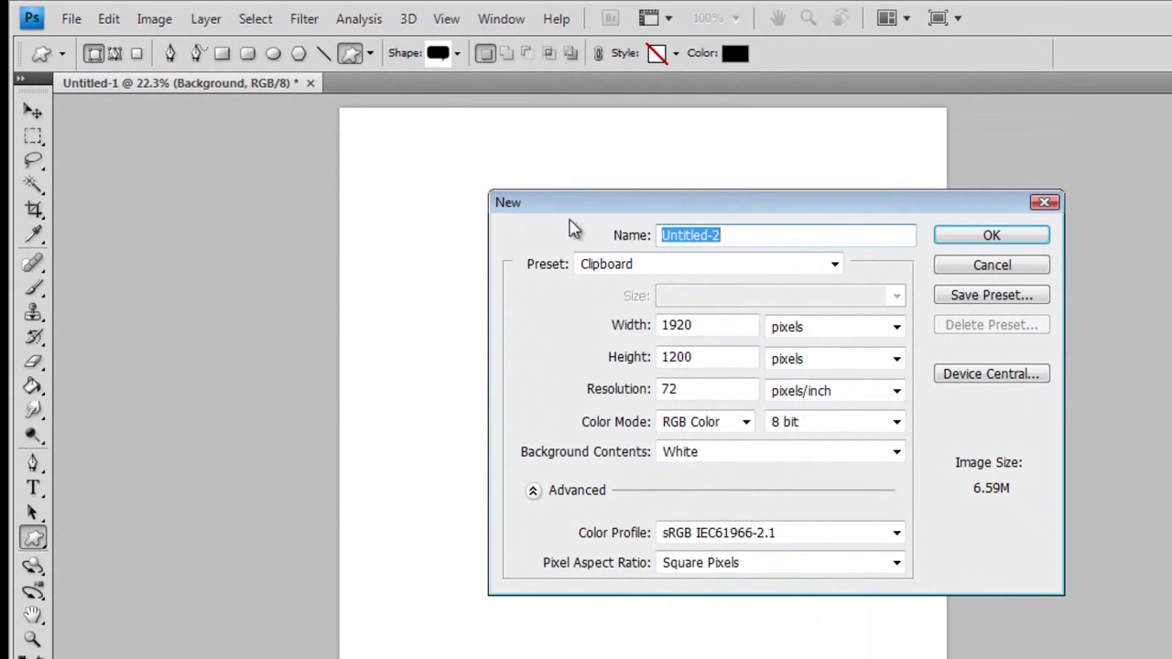
{"action": "left_click", "coordinate": [835, 264]}
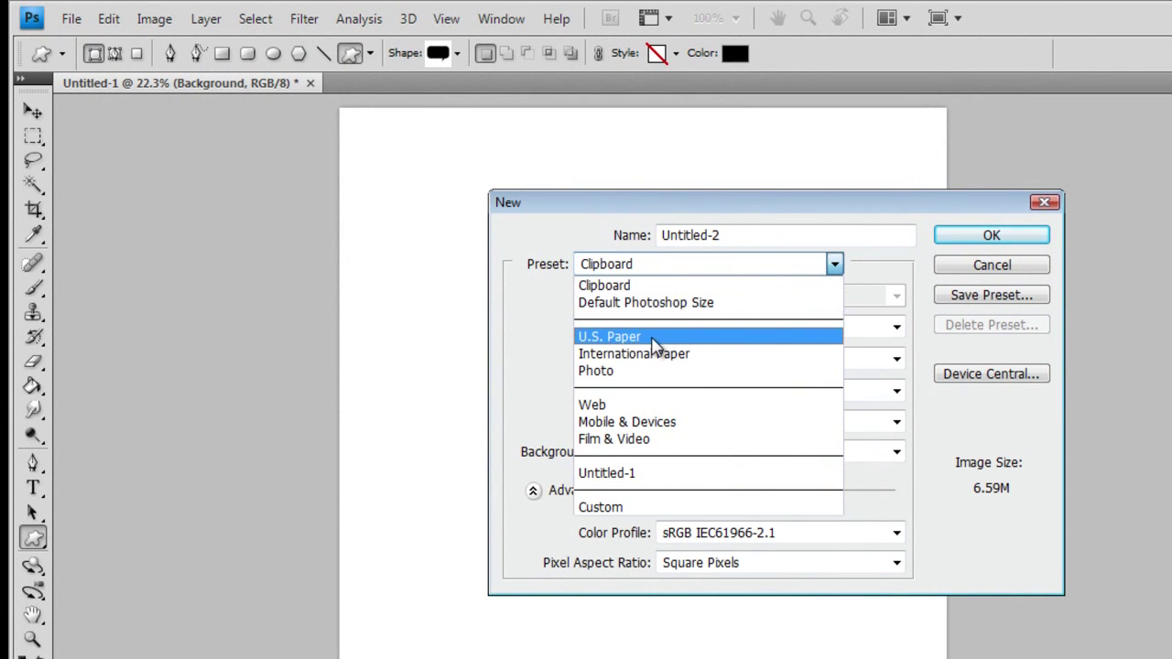
{"action": "left_click", "coordinate": [655, 339]}
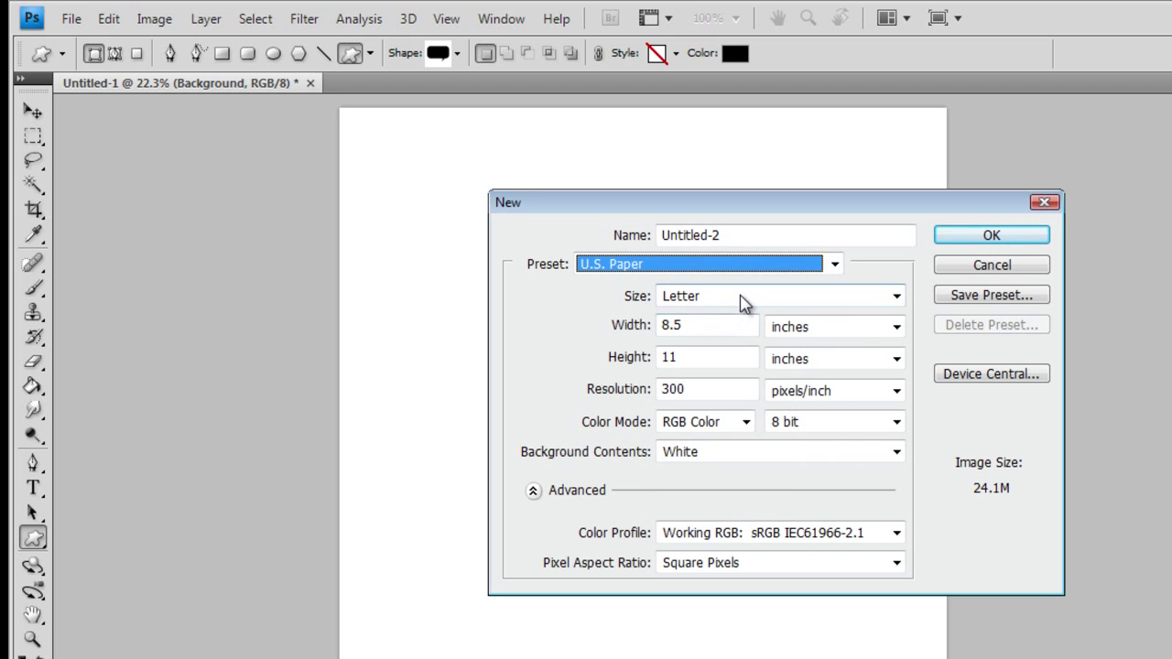
{"action": "key", "text": "Escape"}
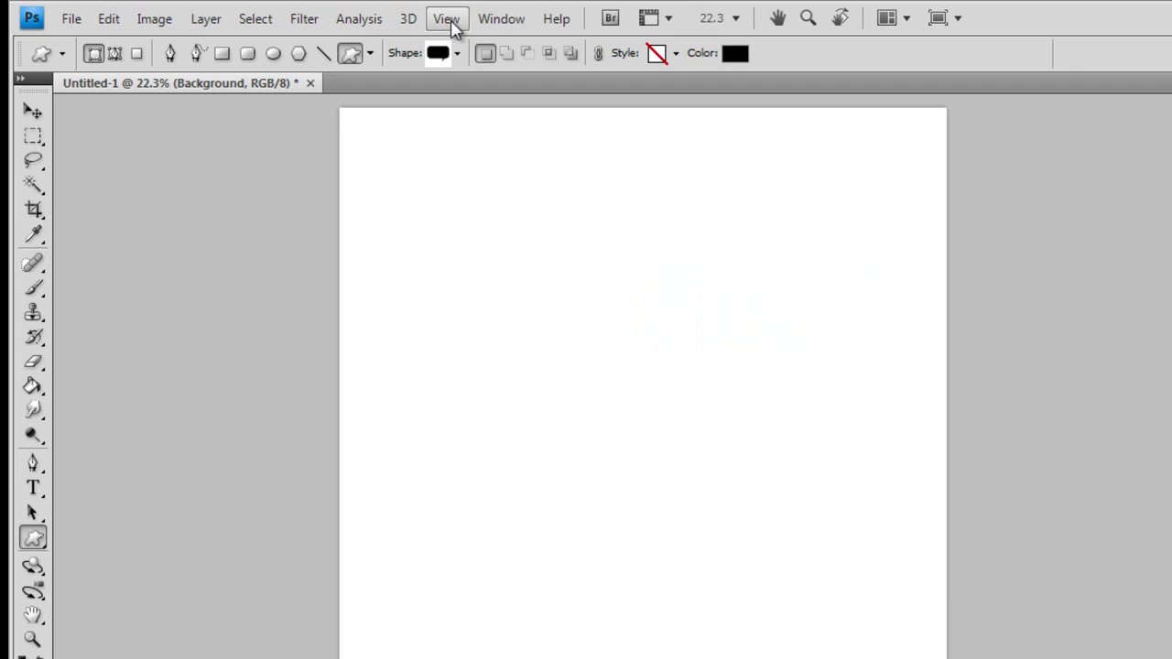
Show the grid over the blank page
{"action": "left_click", "coordinate": [448, 20]}
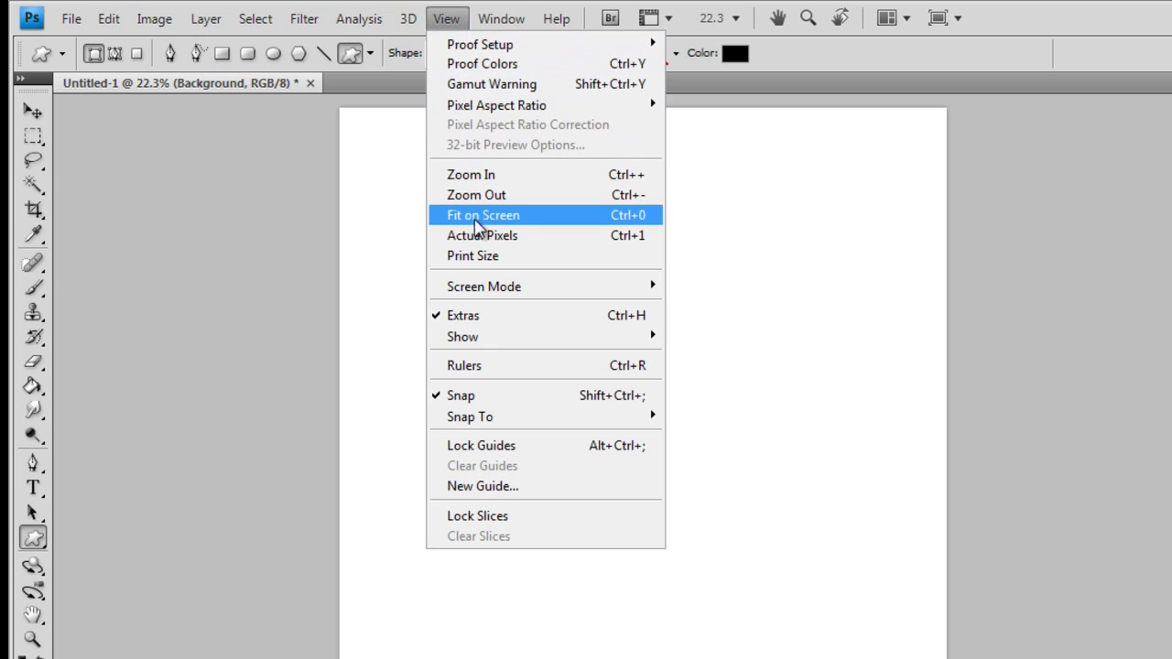
{"action": "mouse_move", "coordinate": [482, 340]}
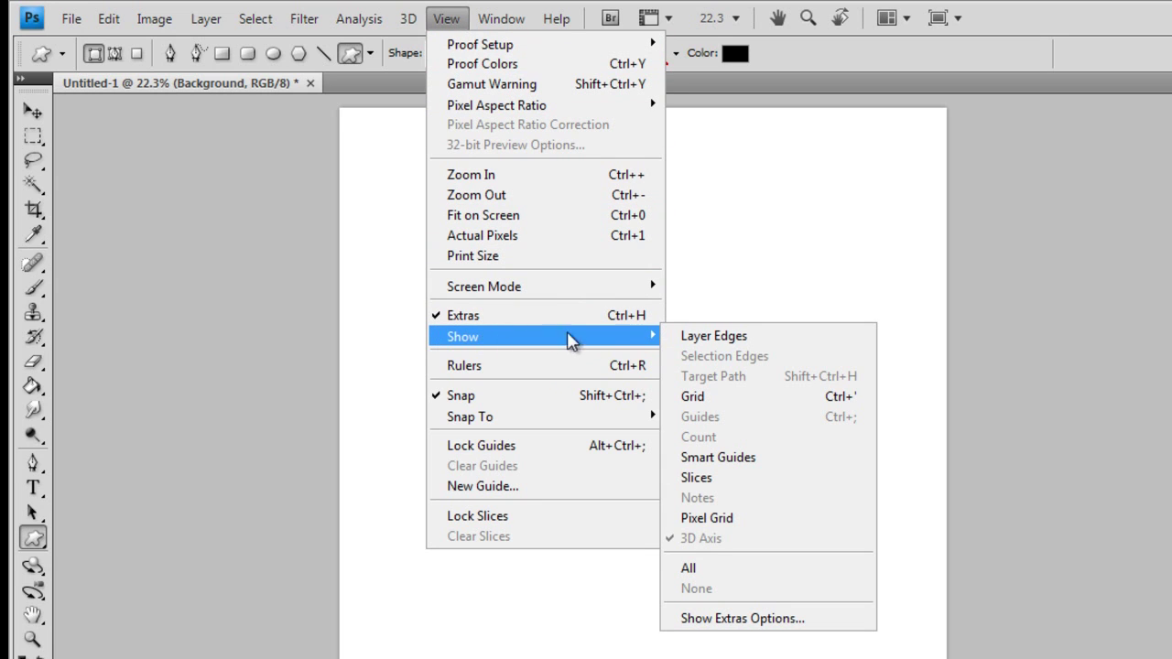
{"action": "left_click", "coordinate": [716, 403]}
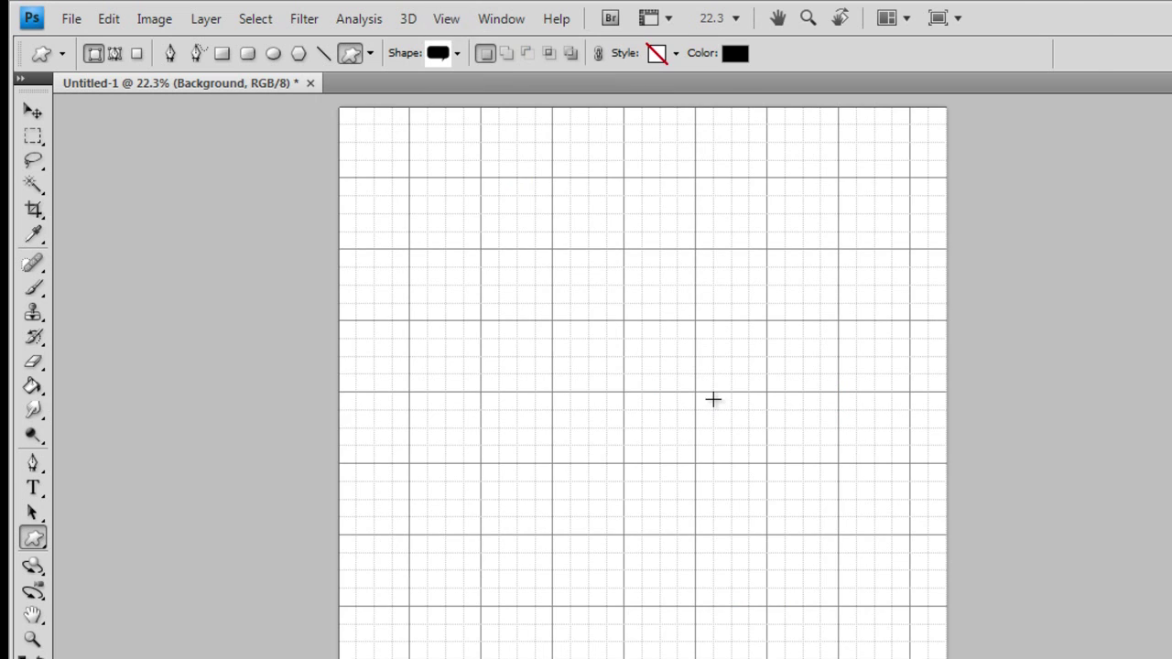
Draw a vertical line down the middle of the page and a horizontal line across it with the Line tool
{"action": "left_click", "coordinate": [126, 366]}
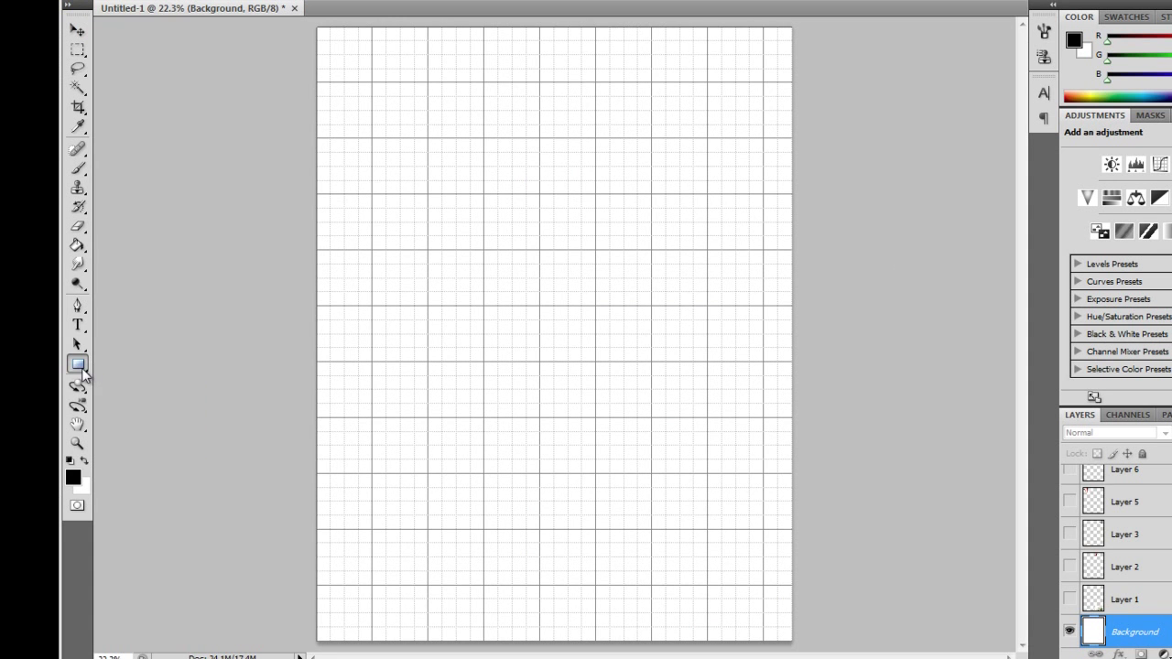
{"action": "left_click_drag", "start_coordinate": [82, 373], "coordinate": [128, 429]}
{"action": "left_click_drag", "start_coordinate": [553, 20], "coordinate": [553, 652]}
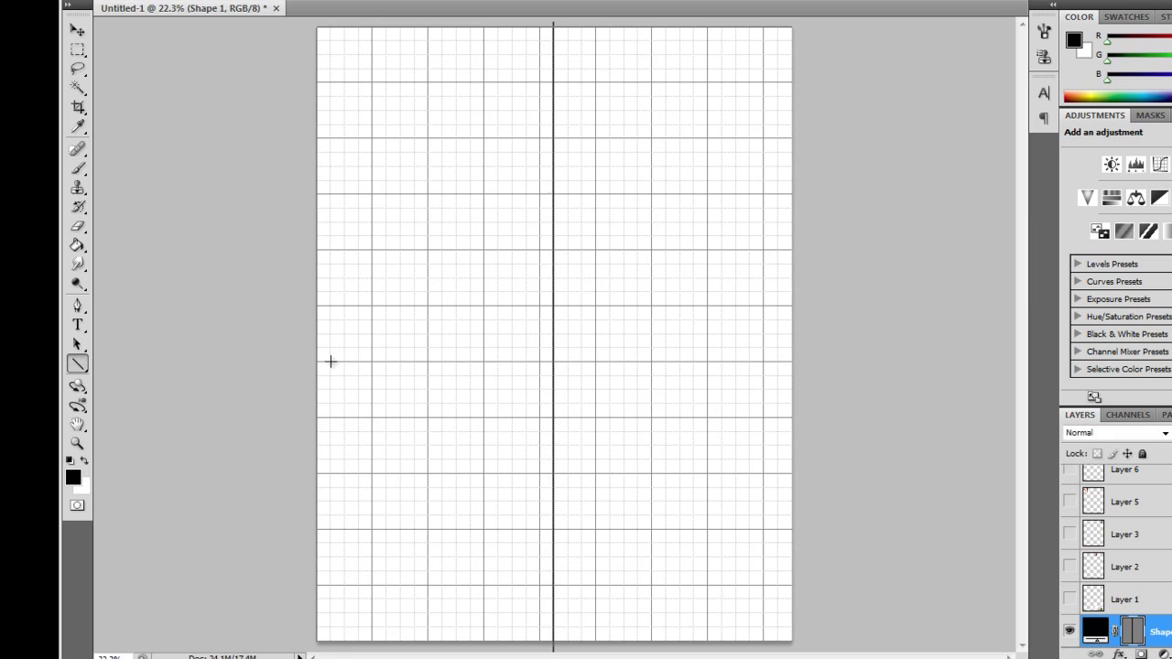
{"action": "left_click_drag", "start_coordinate": [292, 314], "coordinate": [831, 314]}
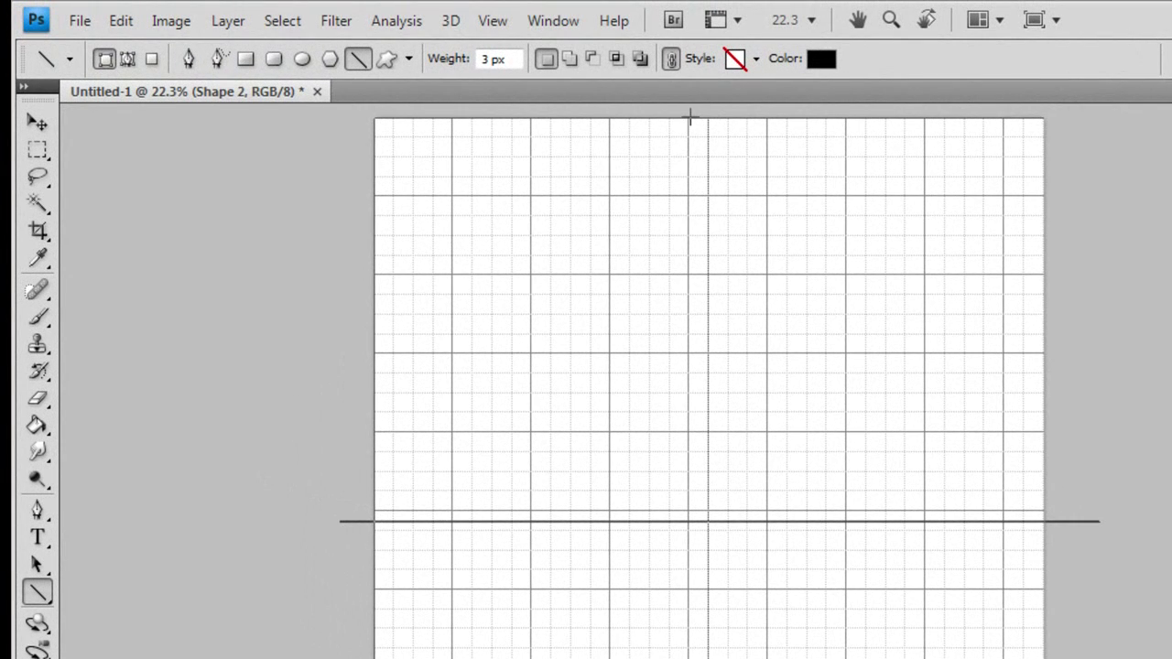
Move the horizontal and vertical lines onto the page's centre, using the grid as reference
{"action": "left_click", "coordinate": [50, 128]}
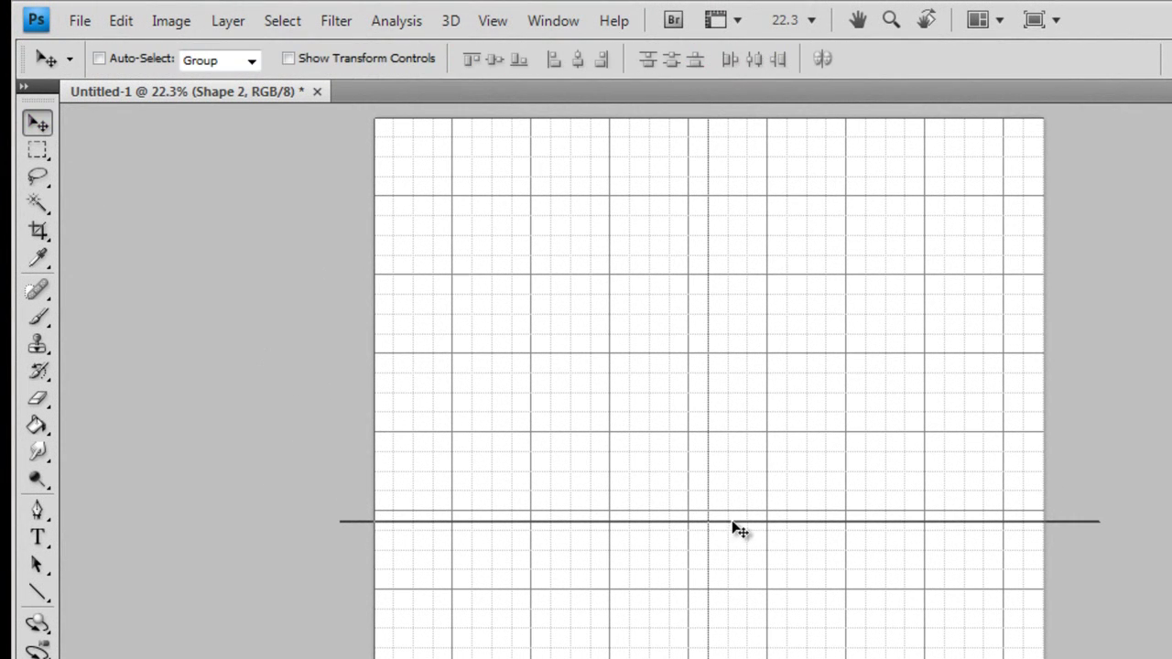
{"action": "left_click_drag", "start_coordinate": [735, 528], "coordinate": [731, 551]}
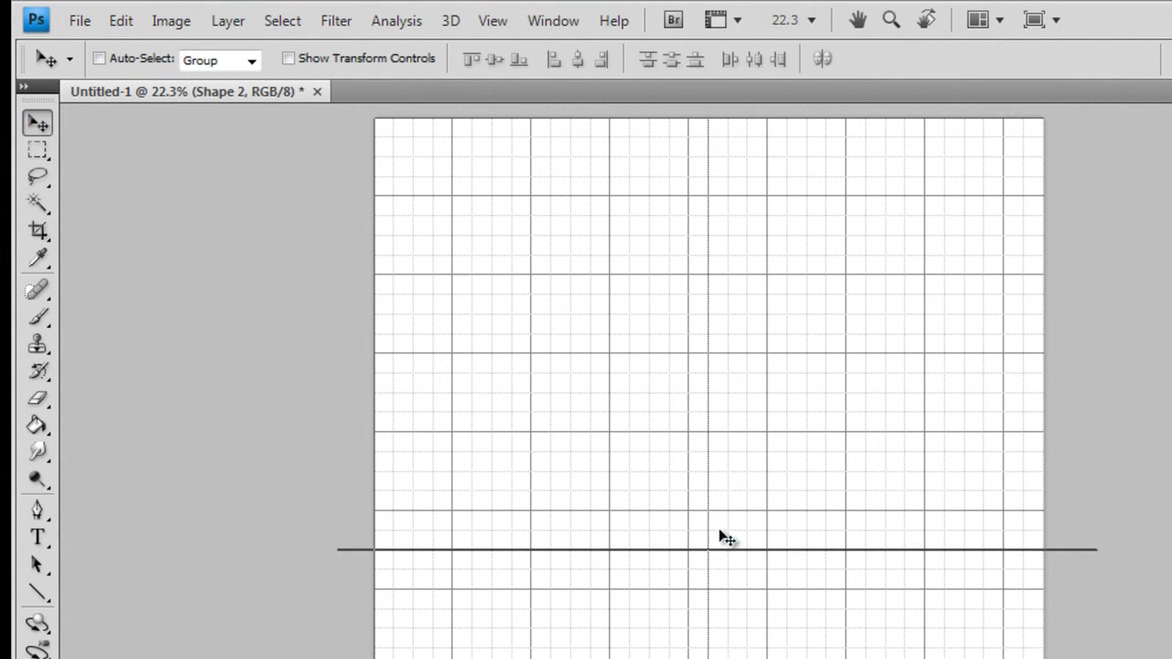
{"action": "left_click", "coordinate": [1171, 586]}
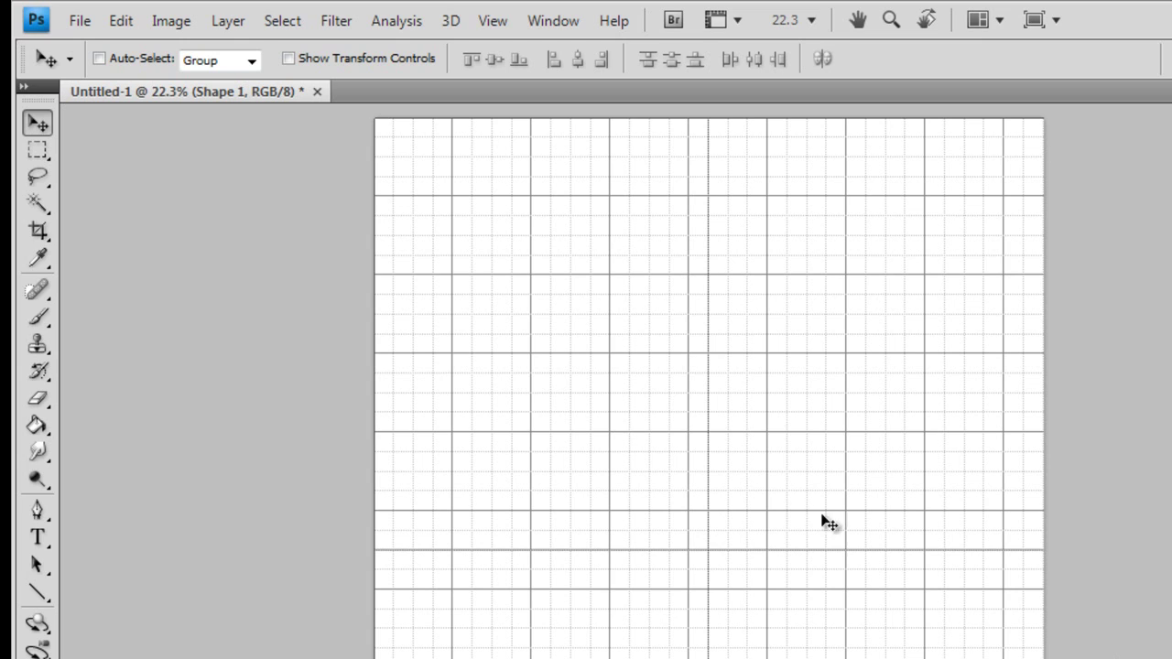
{"action": "left_click_drag", "start_coordinate": [709, 507], "coordinate": [714, 503]}
Hide the grid
{"action": "left_click", "coordinate": [488, 26]}
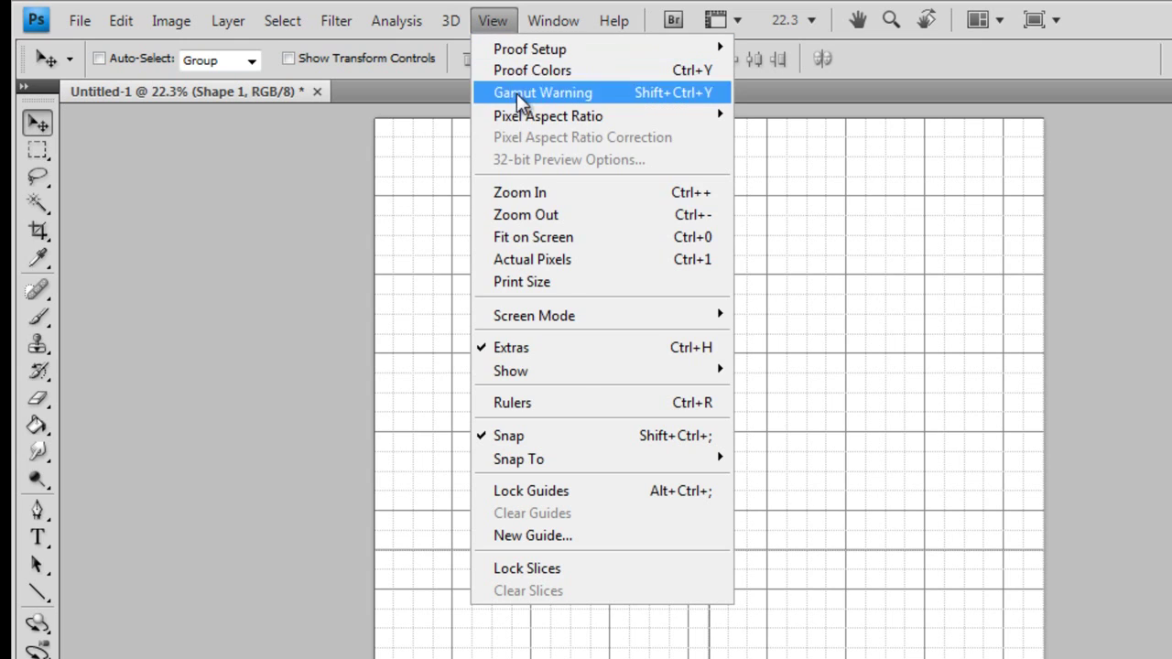
{"action": "mouse_move", "coordinate": [570, 374]}
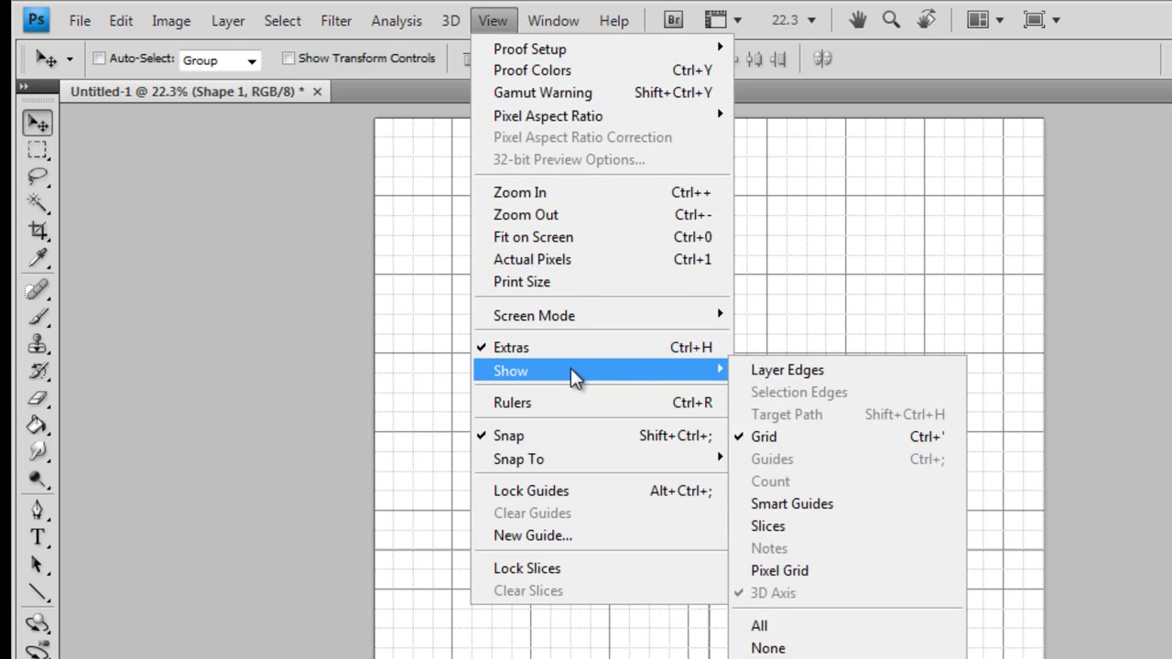
{"action": "left_click", "coordinate": [765, 439]}
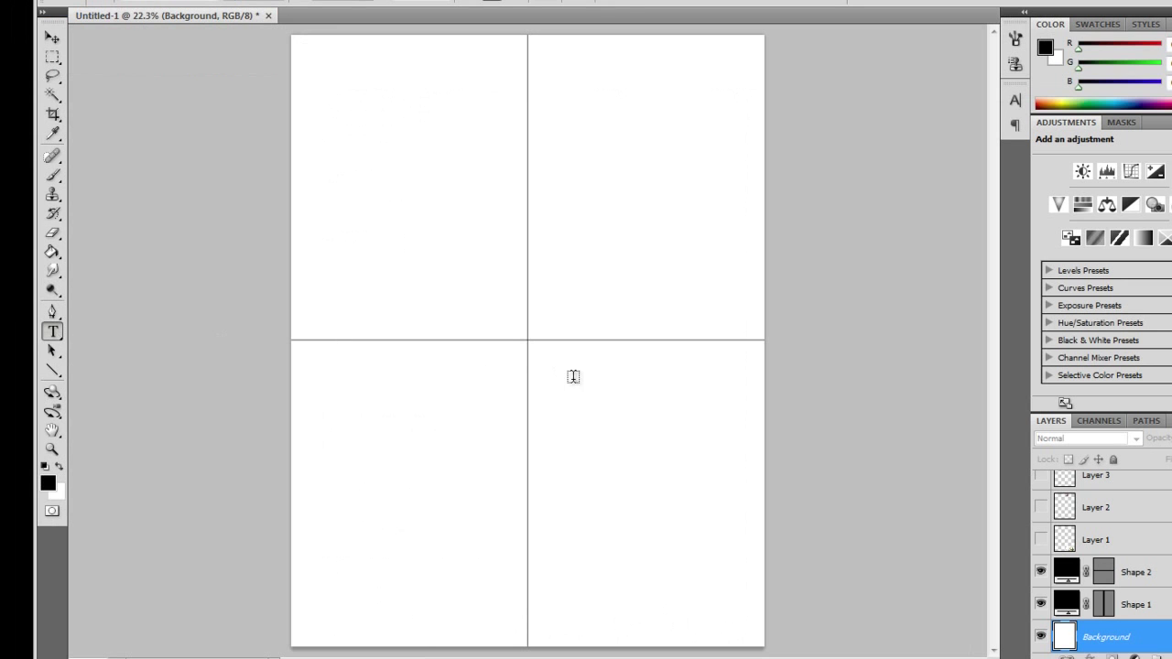
Add the text "FRONT" in black Impact to the lower-right quarter of the page
{"action": "left_click", "coordinate": [572, 376]}
{"action": "double_click", "coordinate": [572, 376]}
{"action": "left_click", "coordinate": [492, 2]}
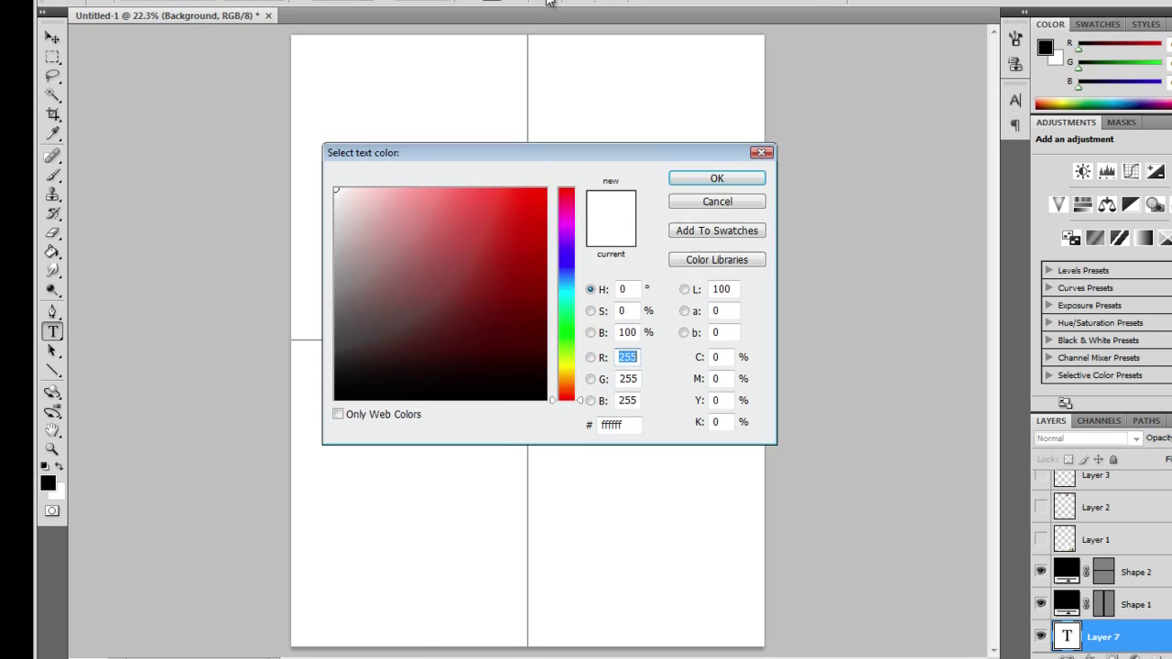
{"action": "left_click_drag", "start_coordinate": [348, 384], "coordinate": [323, 411]}
{"action": "left_click", "coordinate": [708, 180]}
{"action": "left_click", "coordinate": [365, 2]}
{"action": "left_click", "coordinate": [352, 200]}
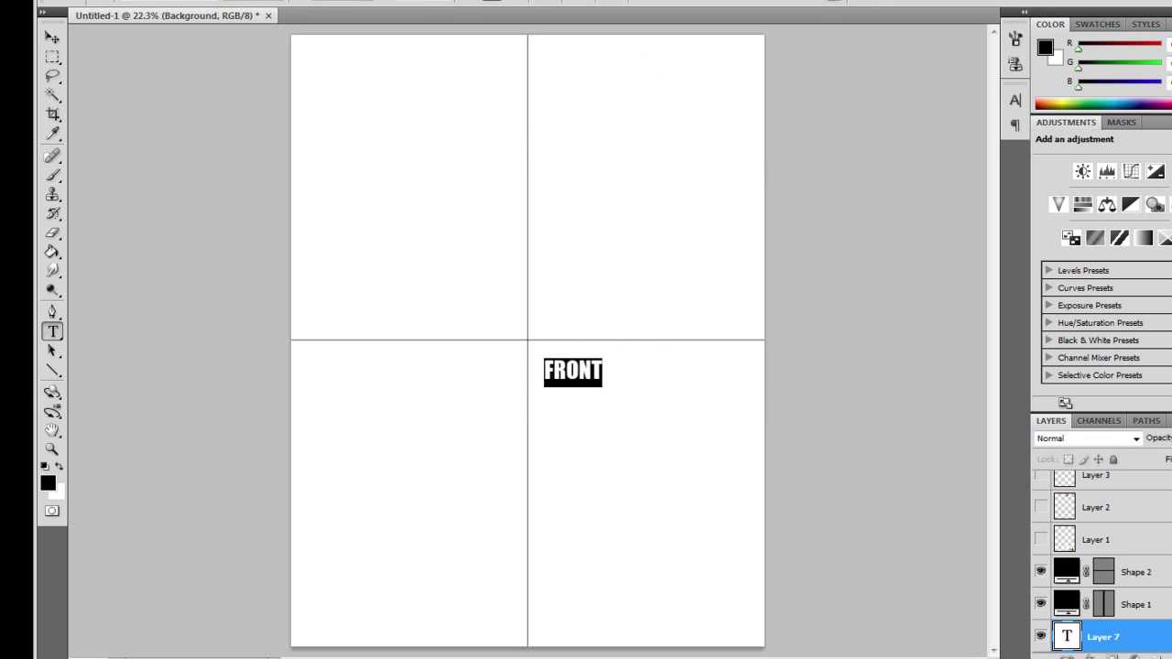
Commit the FRONT label and centre it horizontally near the top of the lower-right quarter
{"action": "key", "text": "ctrl+Return"}
{"action": "key", "text": "v"}
{"action": "left_click_drag", "start_coordinate": [570, 387], "coordinate": [643, 387]}
Add the text "BACK" to the lower-left quarter and position it near that quarter's top centre
{"action": "key", "text": "t"}
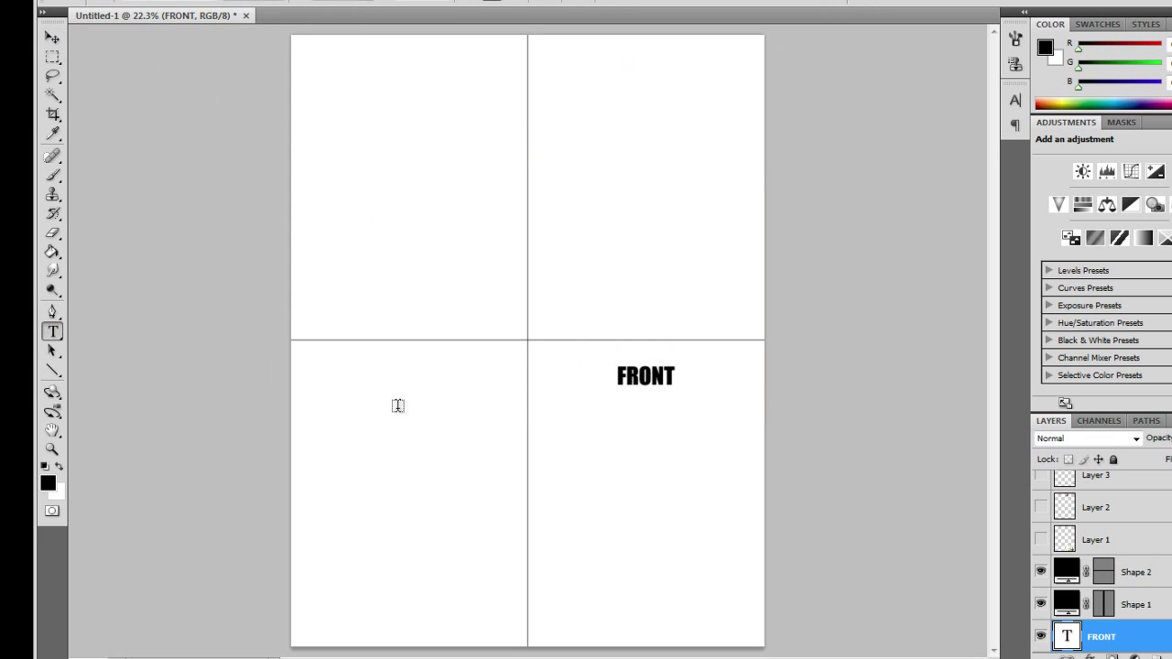
{"action": "left_click", "coordinate": [386, 406]}
{"action": "type", "text": "BACK"}
{"action": "key", "text": "ctrl+Return"}
{"action": "left_click", "coordinate": [53, 37]}
{"action": "left_click_drag", "start_coordinate": [381, 399], "coordinate": [400, 374]}
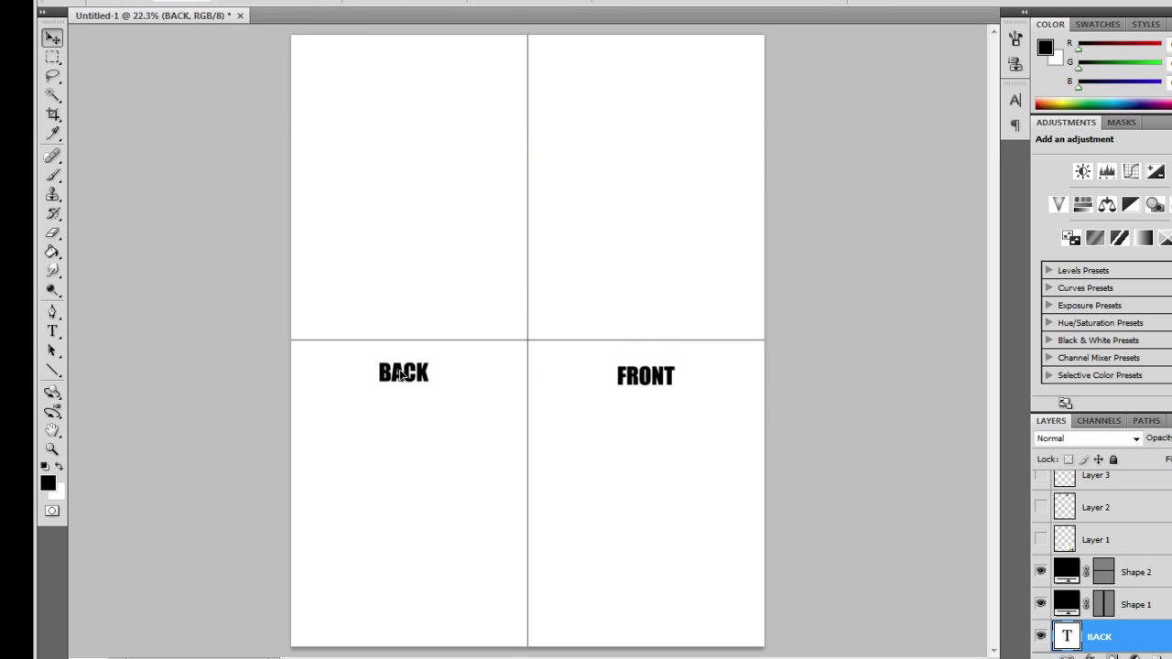
Add the text "INSIDE" to the upper-right quarter of the page
{"action": "left_click", "coordinate": [52, 333]}
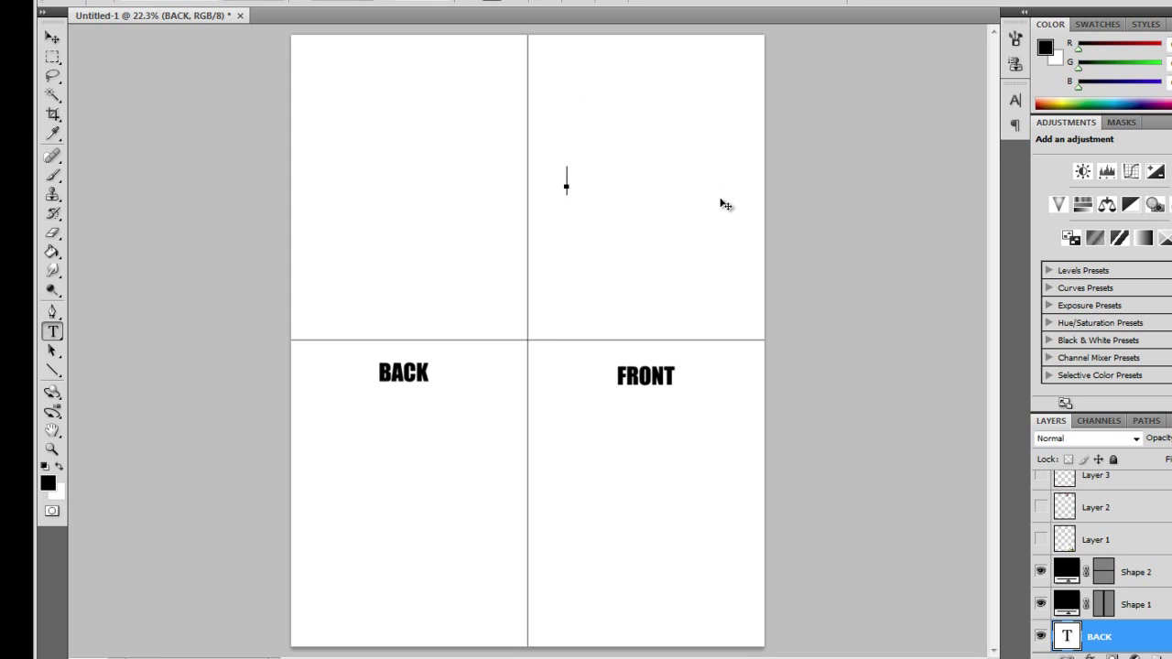
{"action": "type", "text": "INSIDE"}
{"action": "key", "text": "ctrl+Return"}
Turn the INSIDE label upside down and centre it on the vertical line, just above the horizontal line
{"action": "key", "text": "v"}
{"action": "left_click_drag", "start_coordinate": [615, 160], "coordinate": [459, 229]}
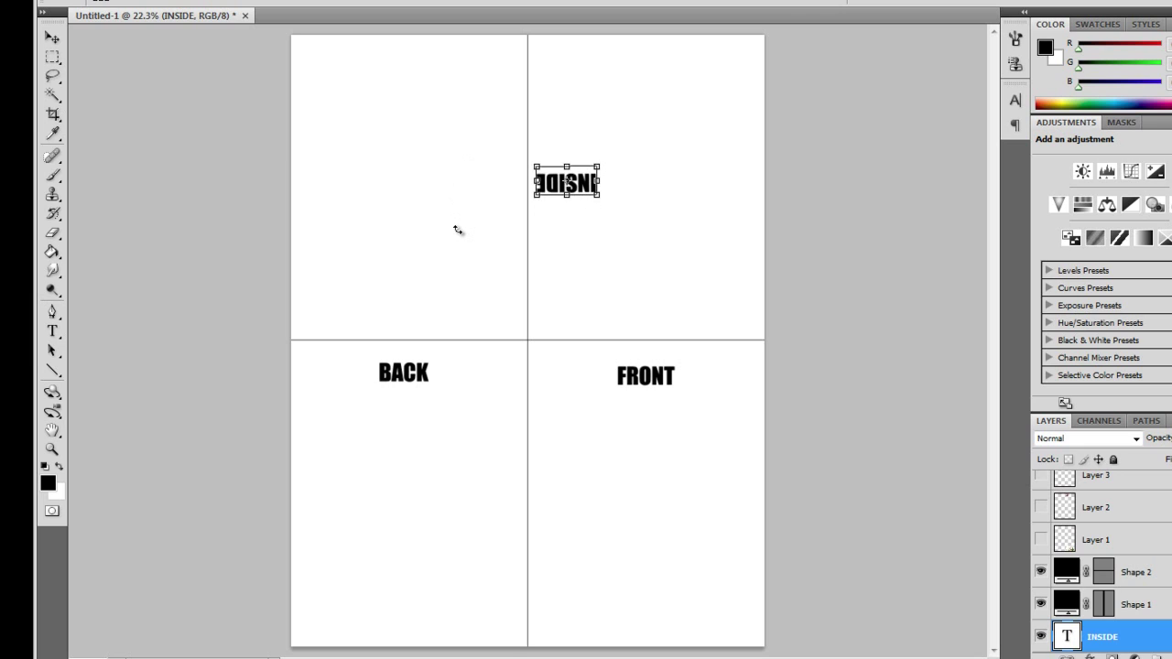
{"action": "key", "text": "Return"}
{"action": "left_click_drag", "start_coordinate": [569, 211], "coordinate": [538, 320]}
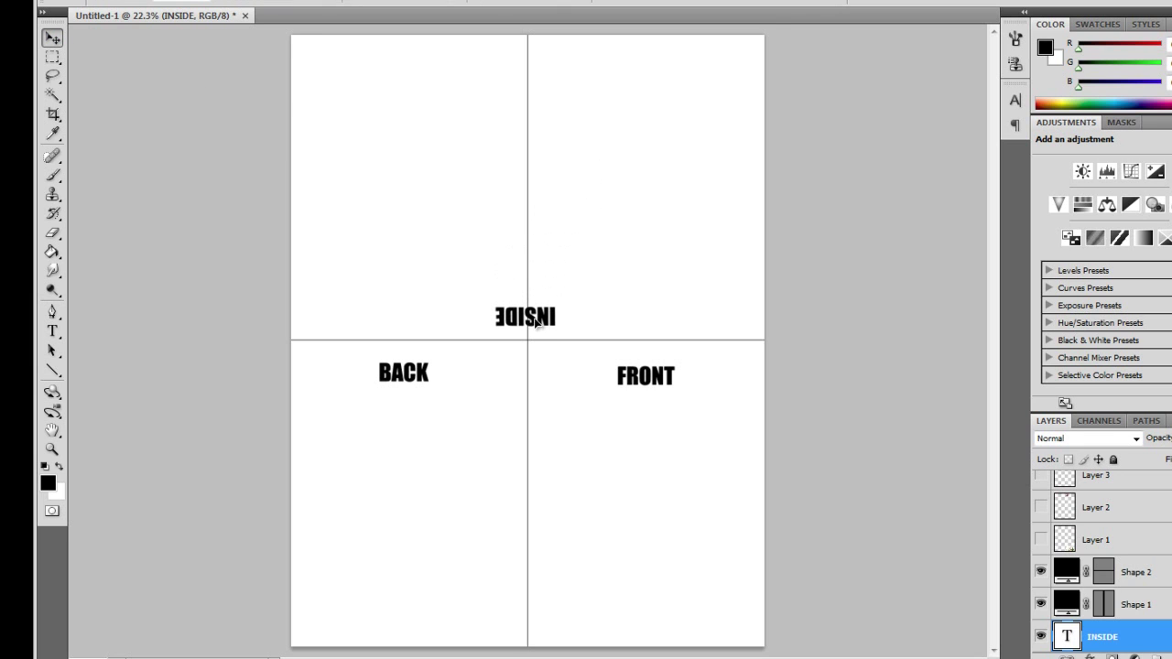
Zoom in on the lower half of the page and make Layer 1 with the kitten picture visible
{"action": "key", "text": "z"}
{"action": "left_click", "coordinate": [687, 452]}
{"action": "left_click", "coordinate": [686, 450]}
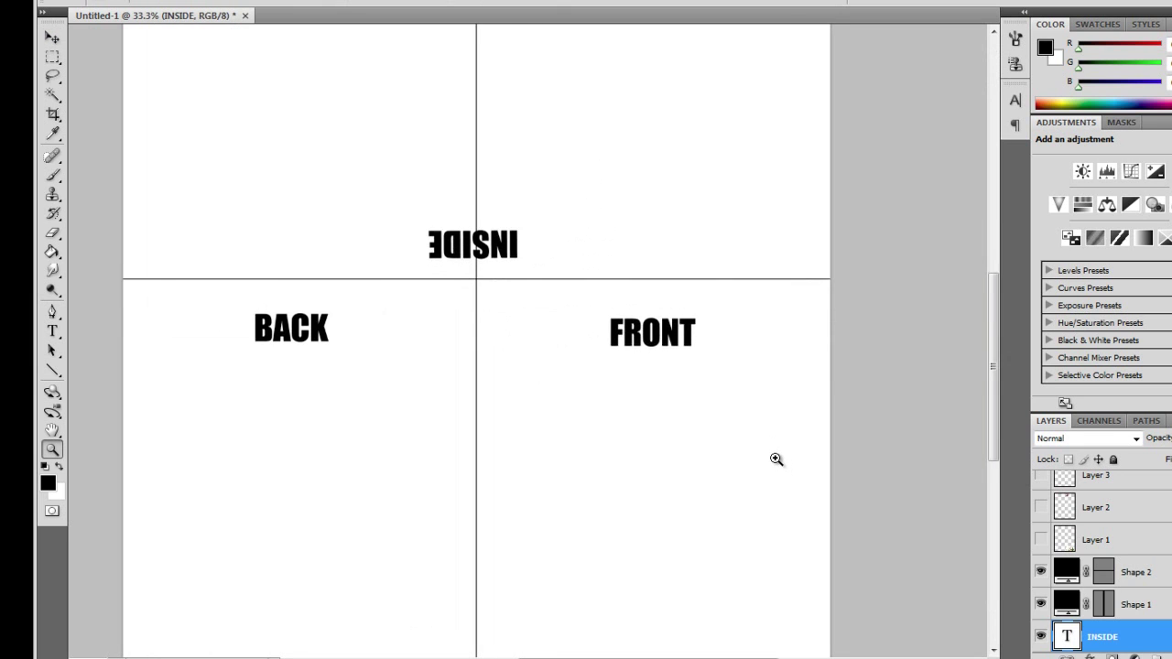
{"action": "scroll", "coordinate": [776, 458], "scroll_direction": "down", "scroll_amount": 3}
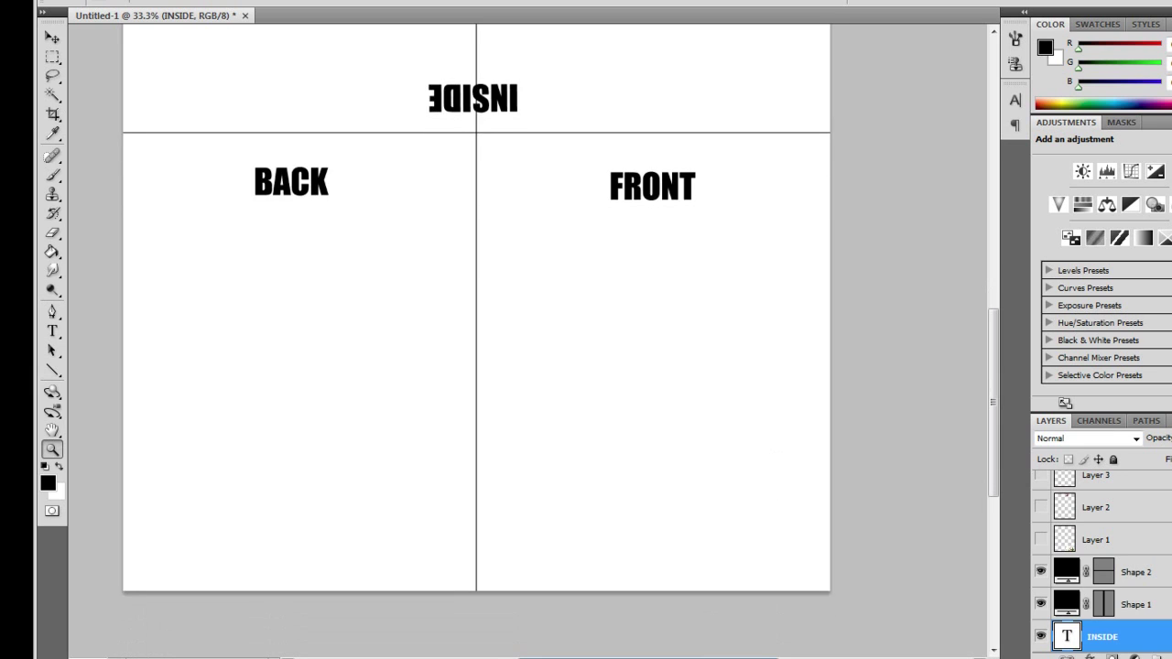
{"action": "left_click_drag", "start_coordinate": [733, 658], "coordinate": [747, 658]}
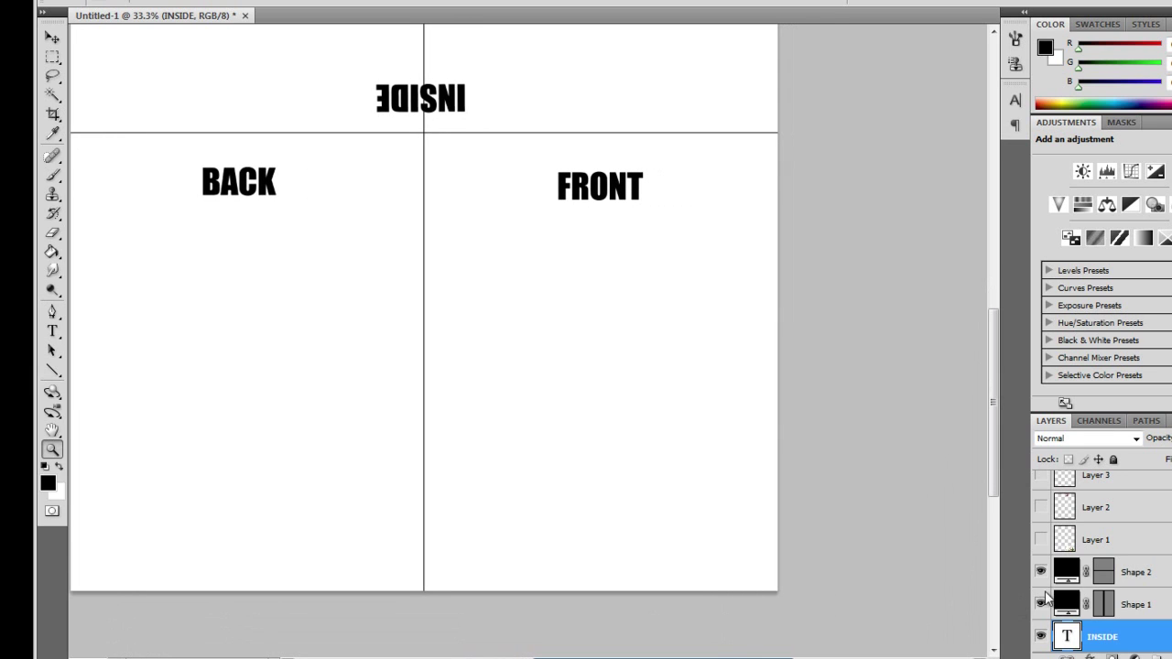
{"action": "left_click", "coordinate": [1041, 542]}
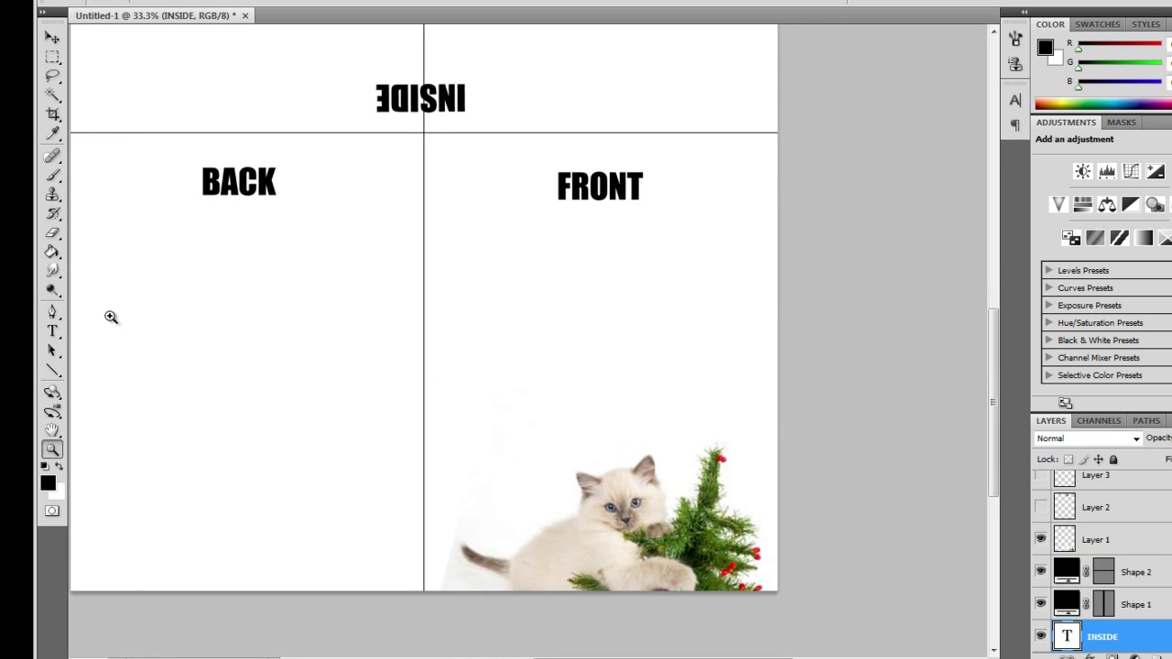
Add the text "Merry Christmas" above the kitten in the front quarter
{"action": "left_click", "coordinate": [52, 331]}
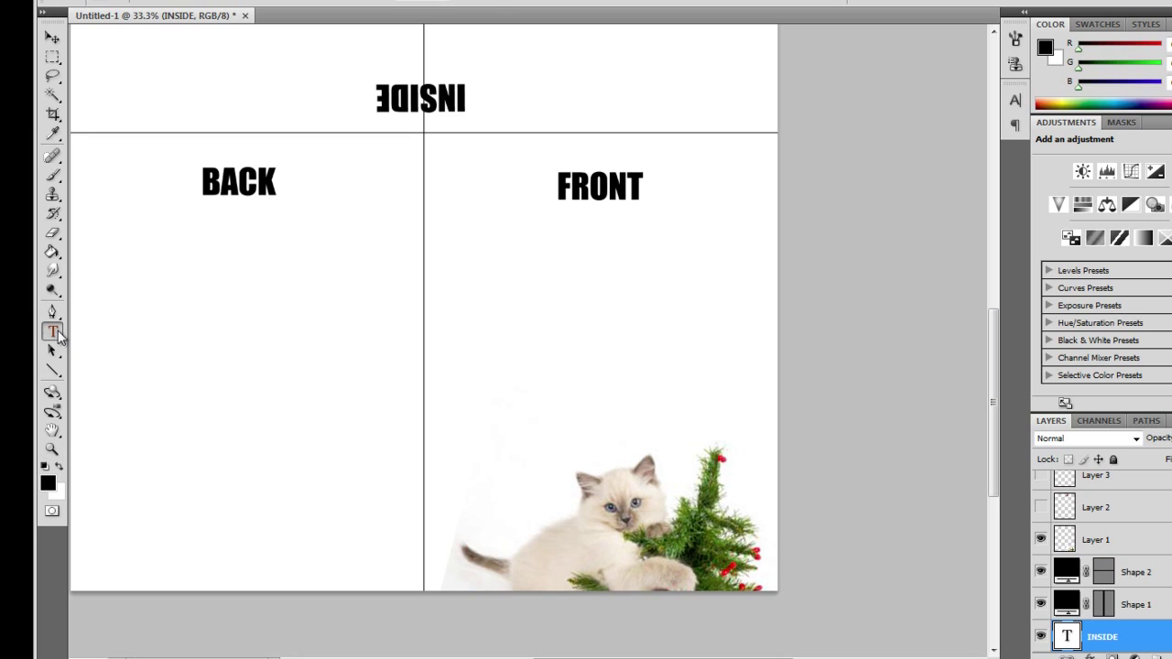
{"action": "left_click", "coordinate": [477, 316]}
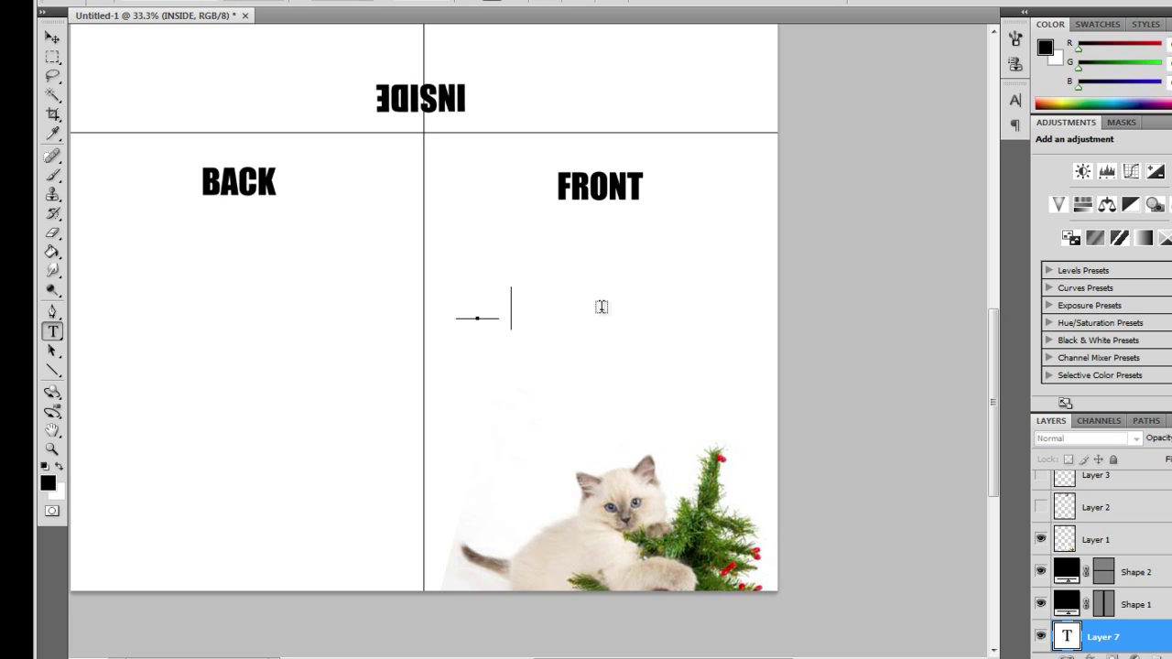
{"action": "type", "text": "Merry Christmas"}
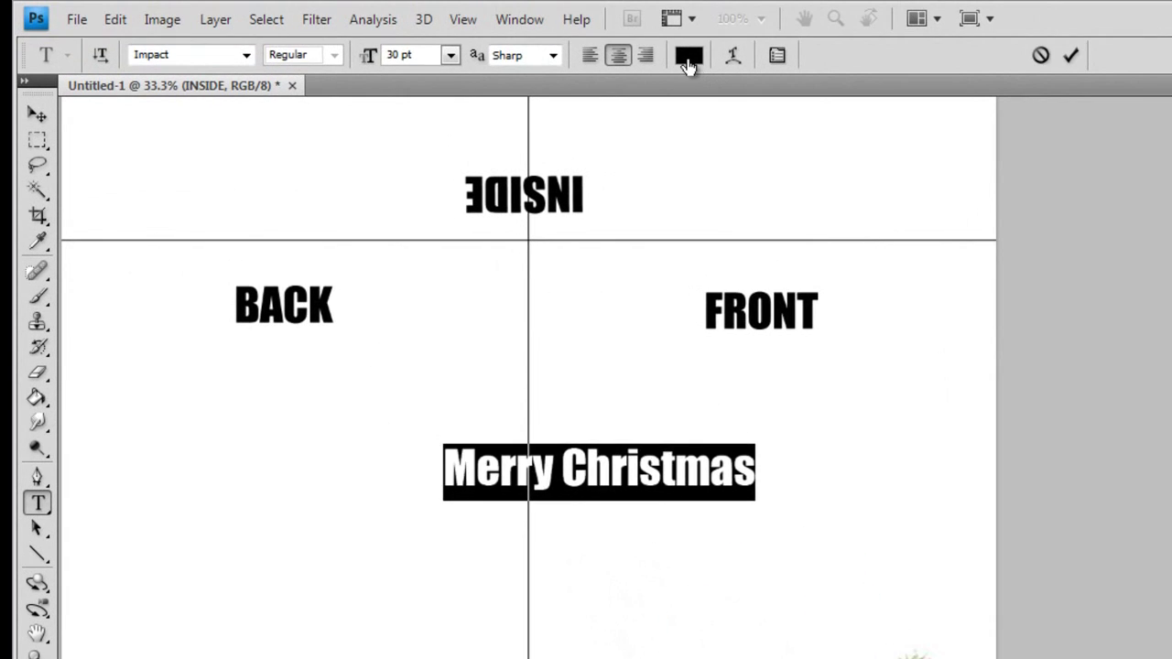
Colour the "Merry Christmas" text red with an R value of 255 and set its font to Segoe Script
{"action": "left_click", "coordinate": [688, 55]}
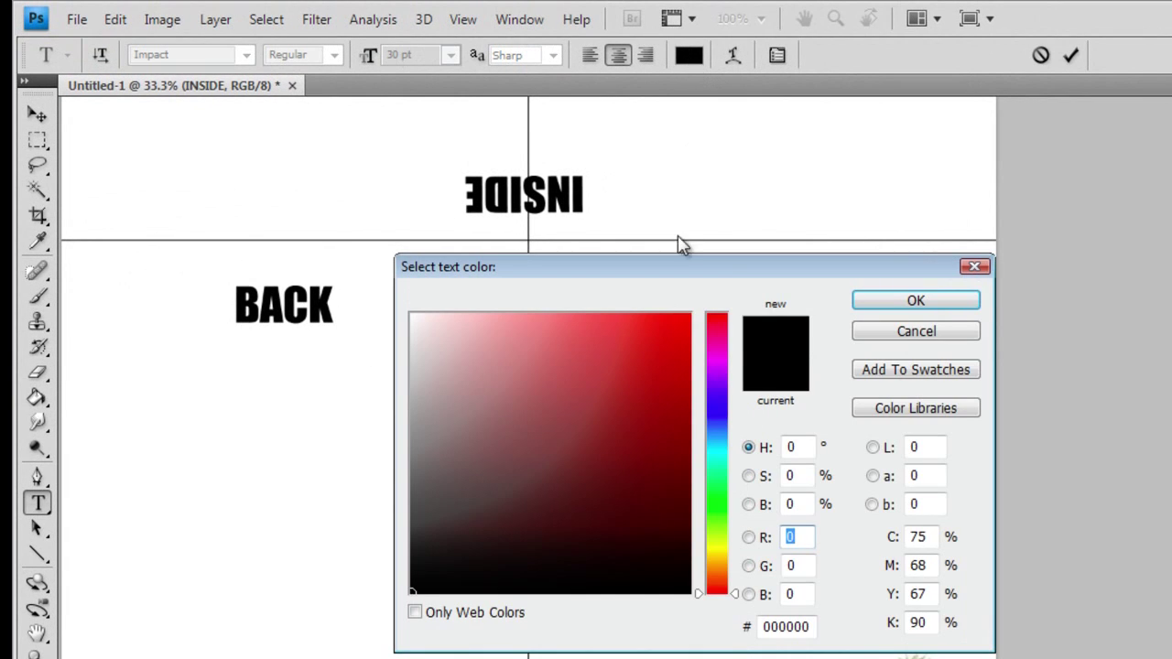
{"action": "type", "text": "255"}
{"action": "left_click", "coordinate": [889, 306]}
{"action": "left_click", "coordinate": [245, 55]}
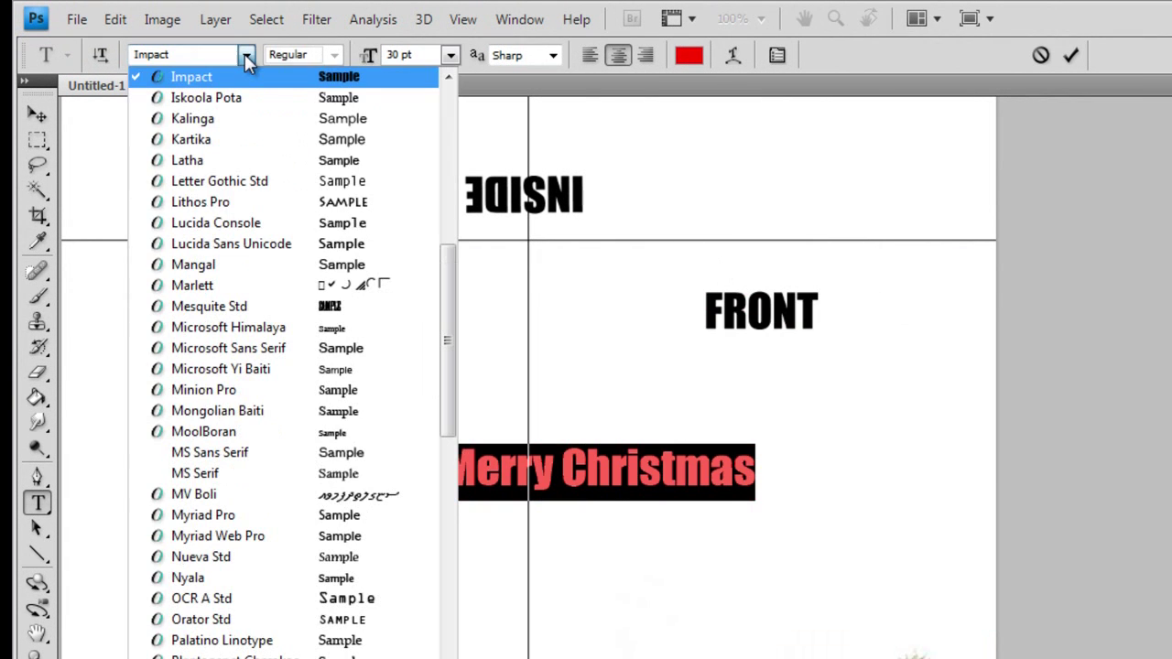
{"action": "scroll", "coordinate": [448, 270], "scroll_direction": "up", "scroll_amount": 1}
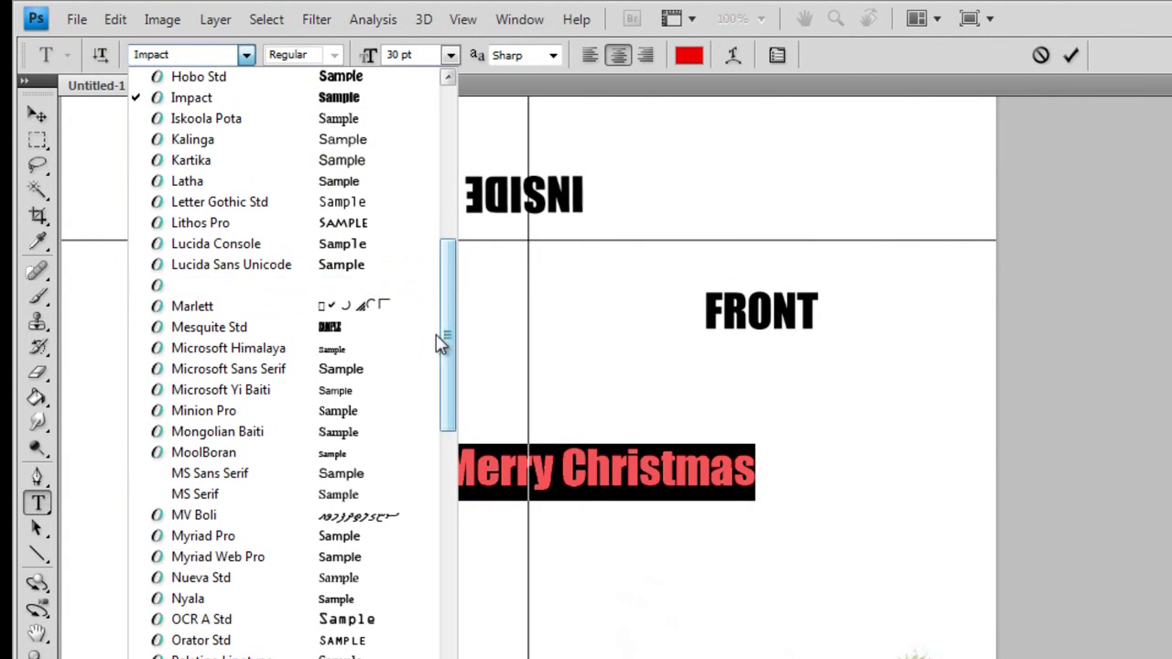
{"action": "left_click", "coordinate": [302, 658]}
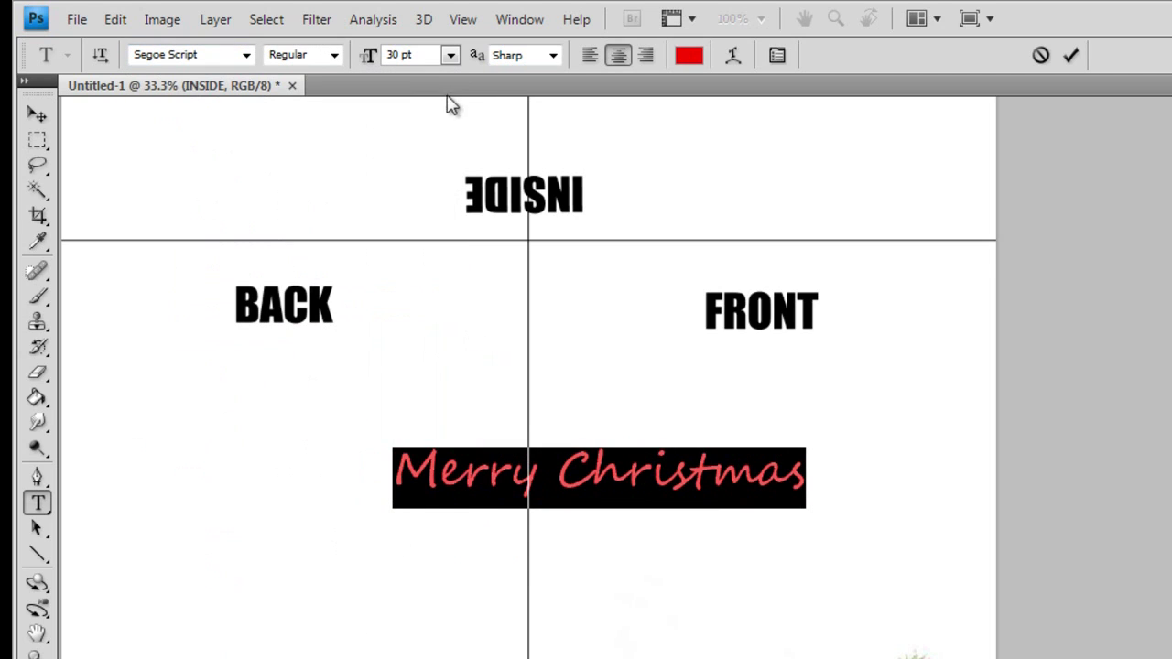
Warp the "Merry Christmas" text with the horizontal Flag style and a bend of about +72%
{"action": "left_click", "coordinate": [733, 55]}
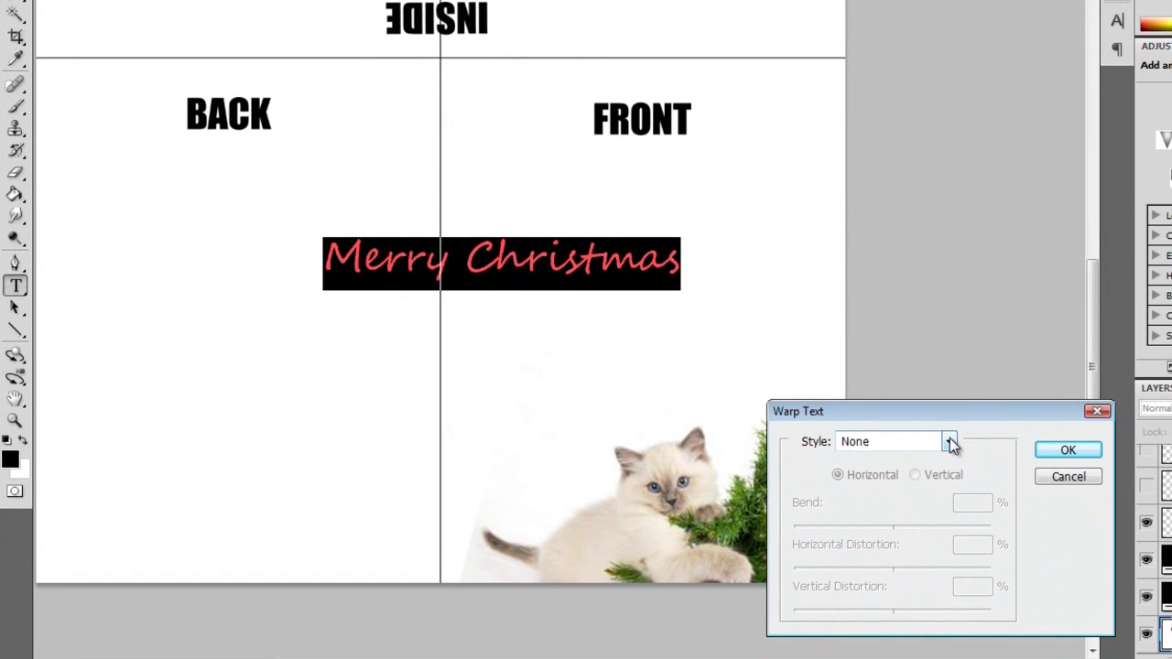
{"action": "left_click", "coordinate": [985, 495]}
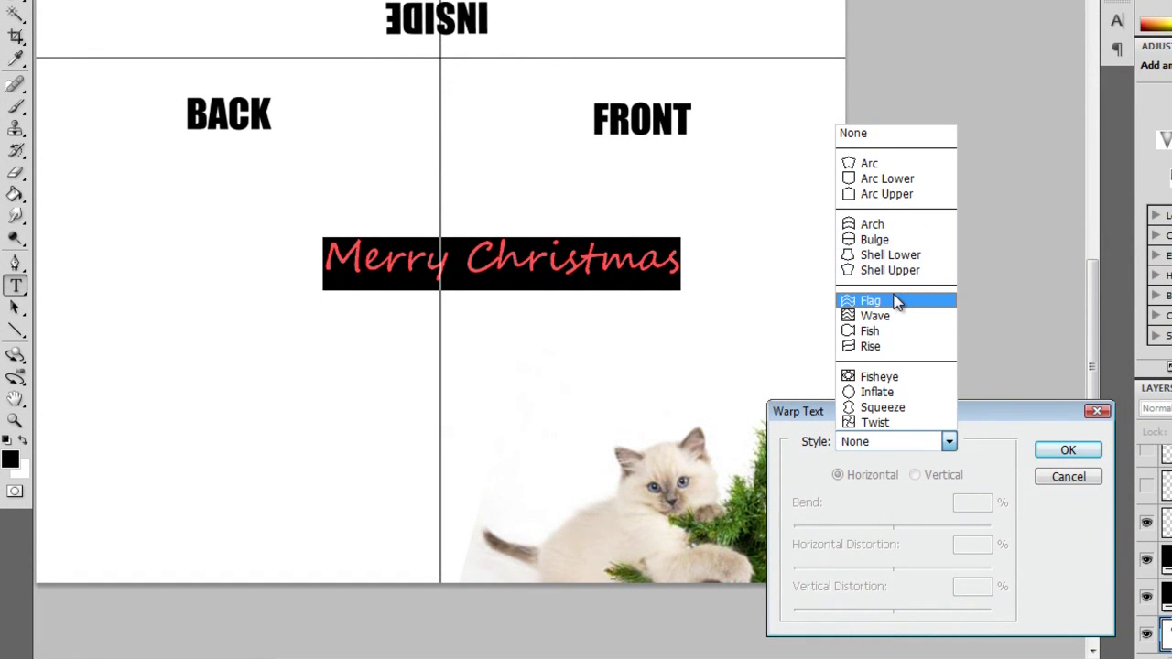
{"action": "left_click", "coordinate": [894, 300]}
{"action": "left_click_drag", "start_coordinate": [939, 527], "coordinate": [963, 528]}
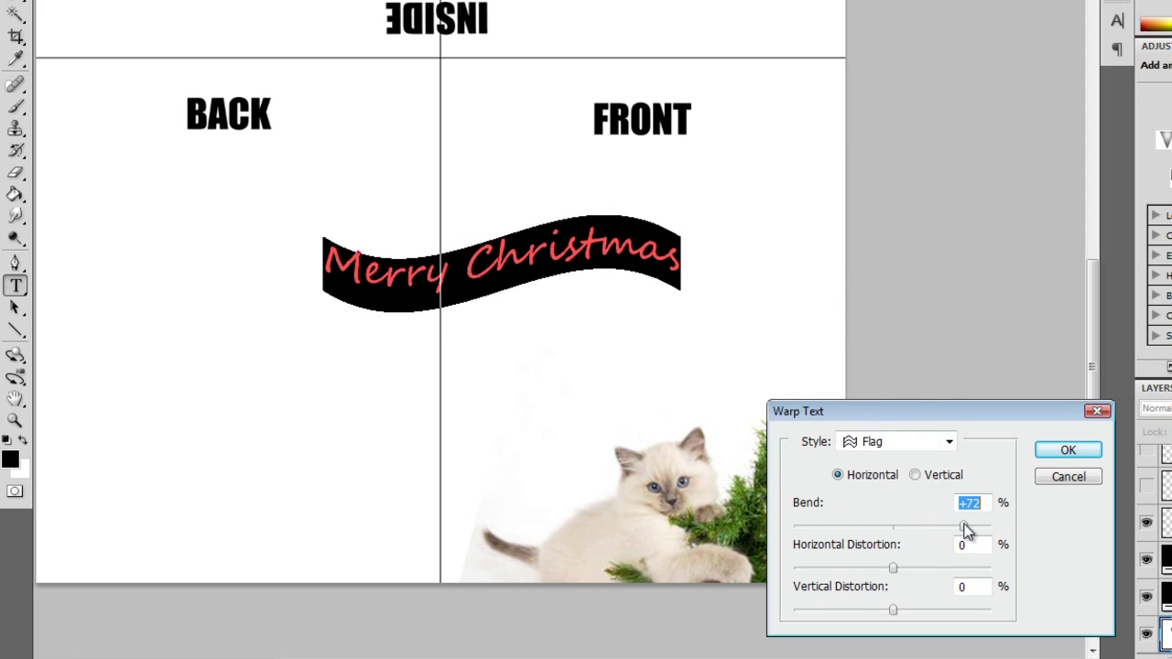
{"action": "mouse_move", "coordinate": [892, 568]}
{"action": "left_mouse_down"}
{"action": "mouse_move", "coordinate": [877, 570]}
{"action": "mouse_move", "coordinate": [892, 570]}
{"action": "left_mouse_up"}
{"action": "left_click", "coordinate": [1044, 454]}
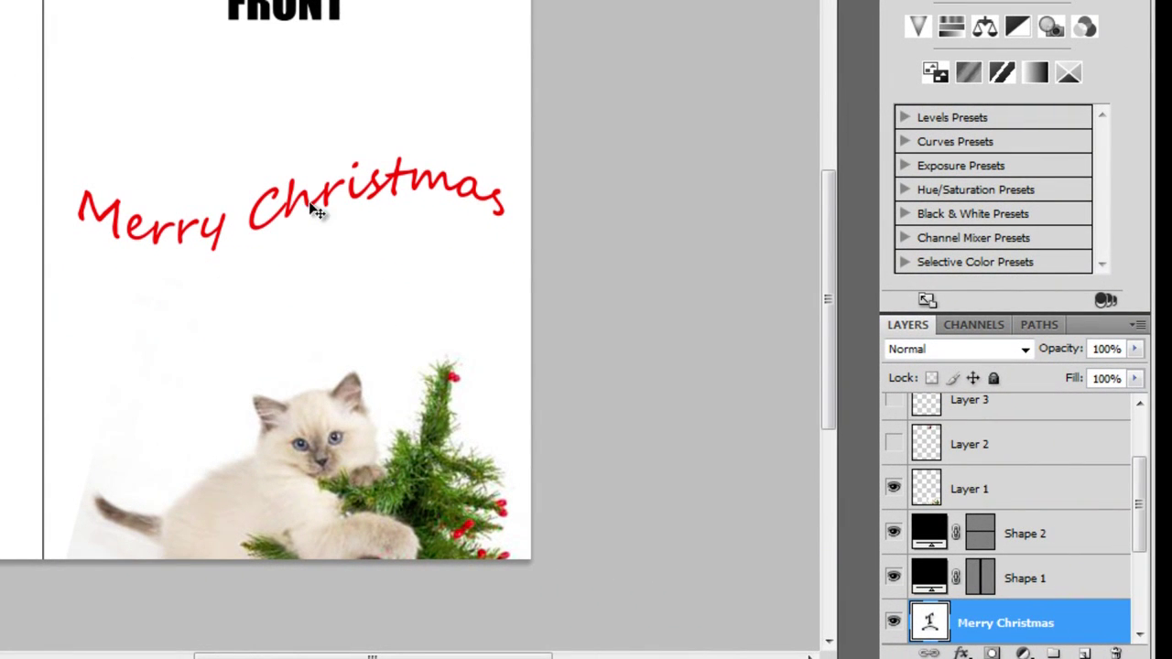
Turn on the Drop Shadow layer style for the Merry Christmas text layer, keeping the greeting in view
{"action": "right_click", "coordinate": [994, 626]}
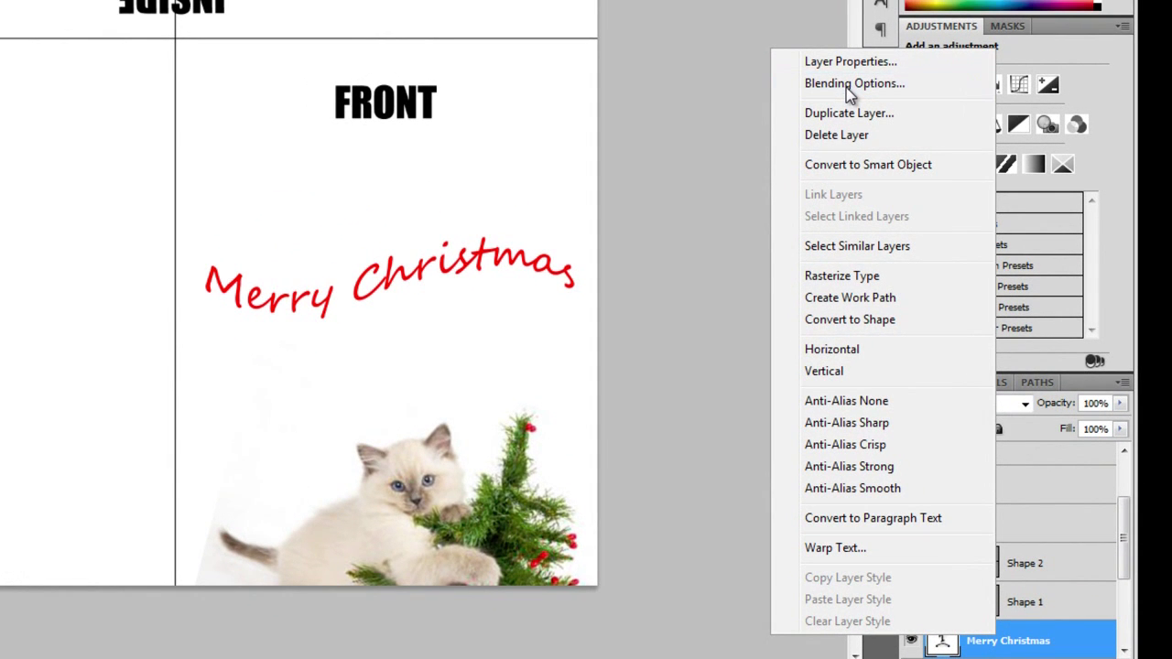
{"action": "left_click", "coordinate": [846, 87]}
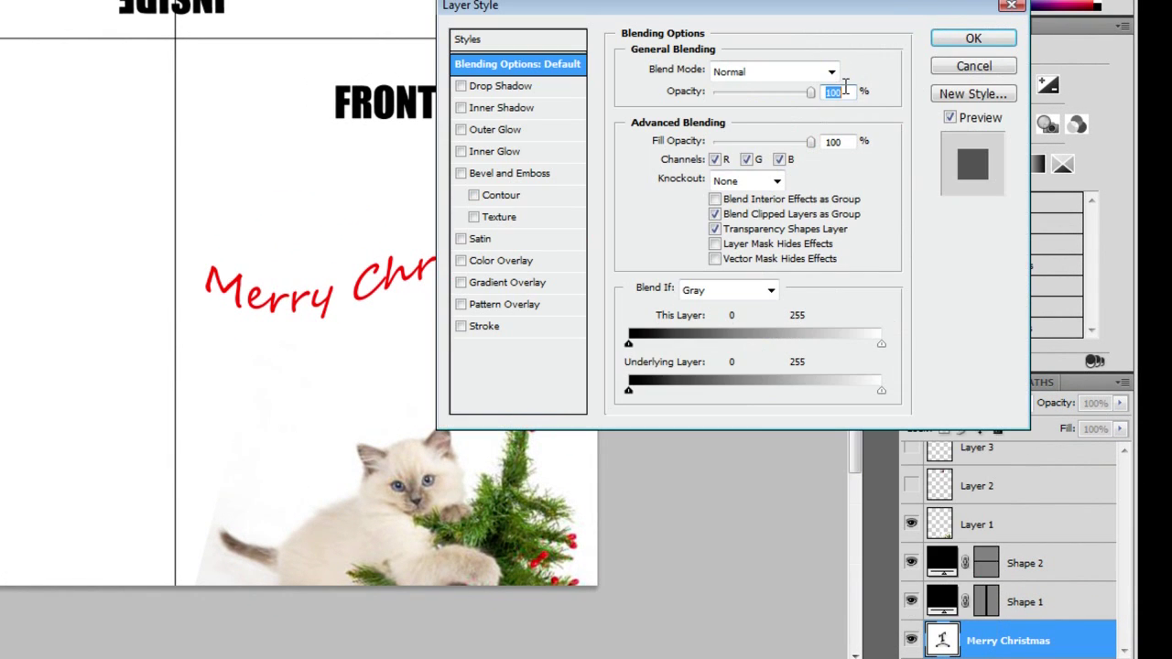
{"action": "left_click", "coordinate": [491, 88]}
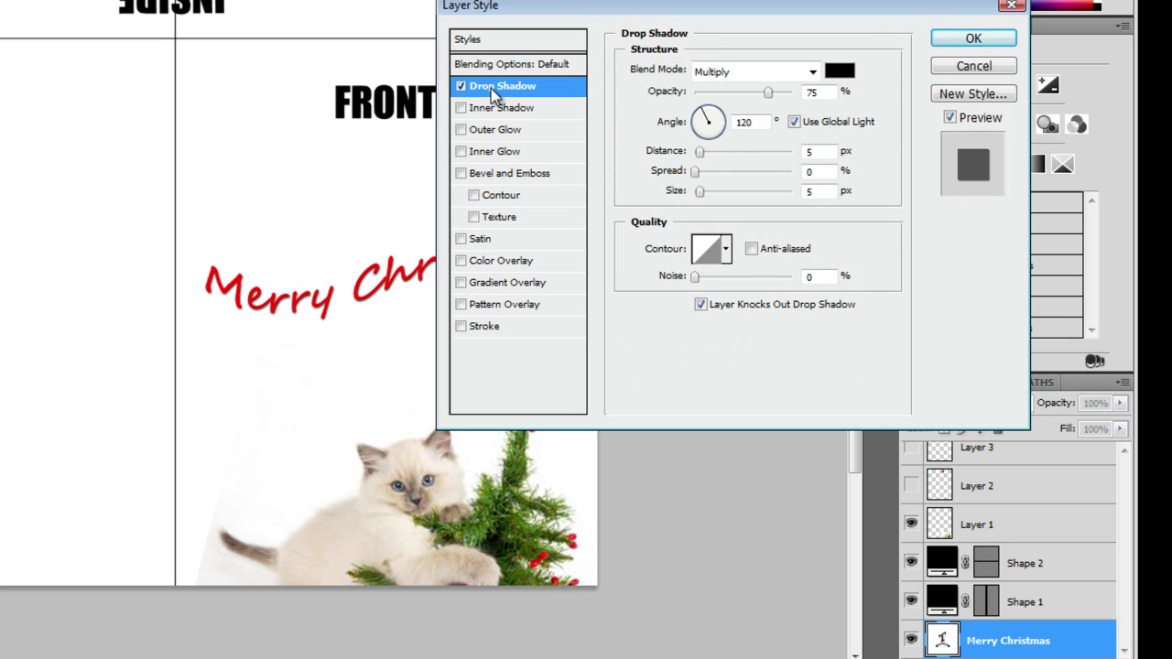
{"action": "left_click_drag", "start_coordinate": [568, 15], "coordinate": [604, 157]}
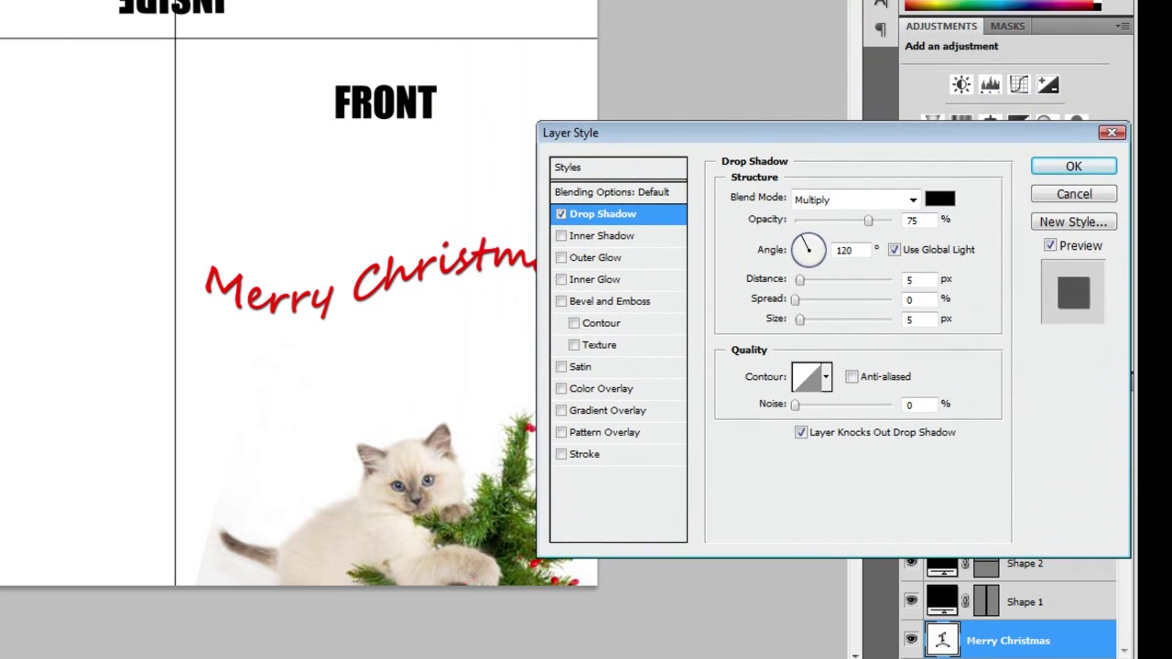
Set the greeting's drop shadow to 66% opacity, 13 px distance and 4% spread, enlarge its size, and add Bevel and Emboss
{"action": "left_click_drag", "start_coordinate": [736, 295], "coordinate": [746, 296]}
{"action": "left_click_drag", "start_coordinate": [732, 314], "coordinate": [736, 316]}
{"action": "left_click_drag", "start_coordinate": [737, 334], "coordinate": [743, 334]}
{"action": "left_click_drag", "start_coordinate": [805, 235], "coordinate": [764, 259]}
{"action": "left_click", "coordinate": [554, 315]}
{"action": "left_click", "coordinate": [538, 228]}
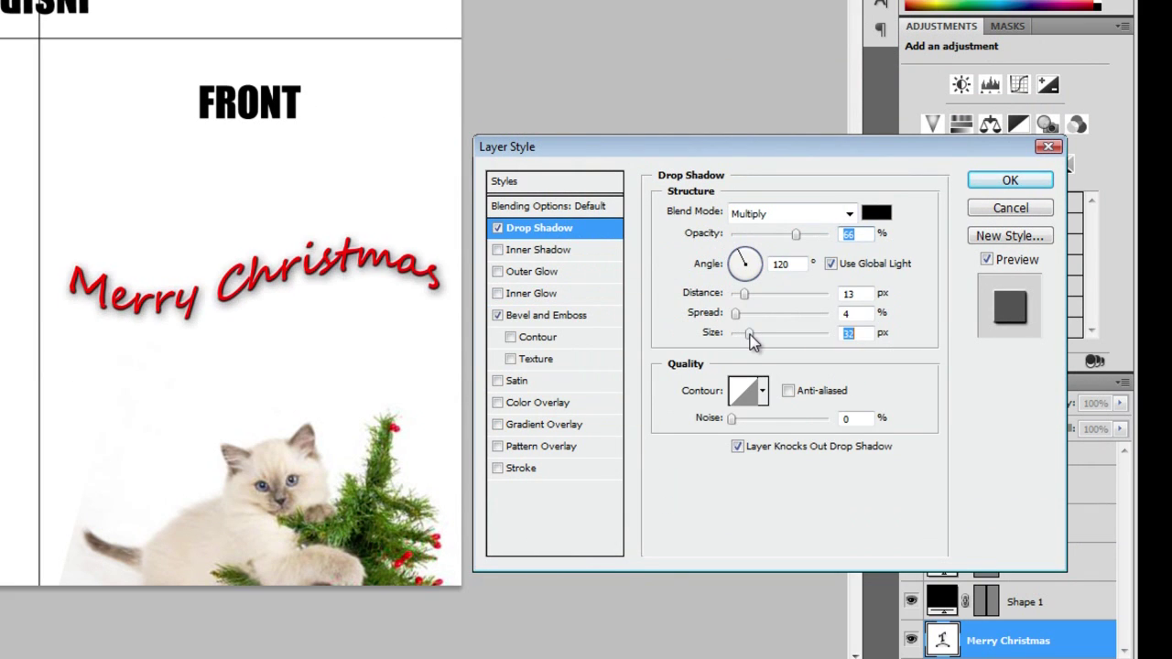
{"action": "left_click", "coordinate": [753, 335]}
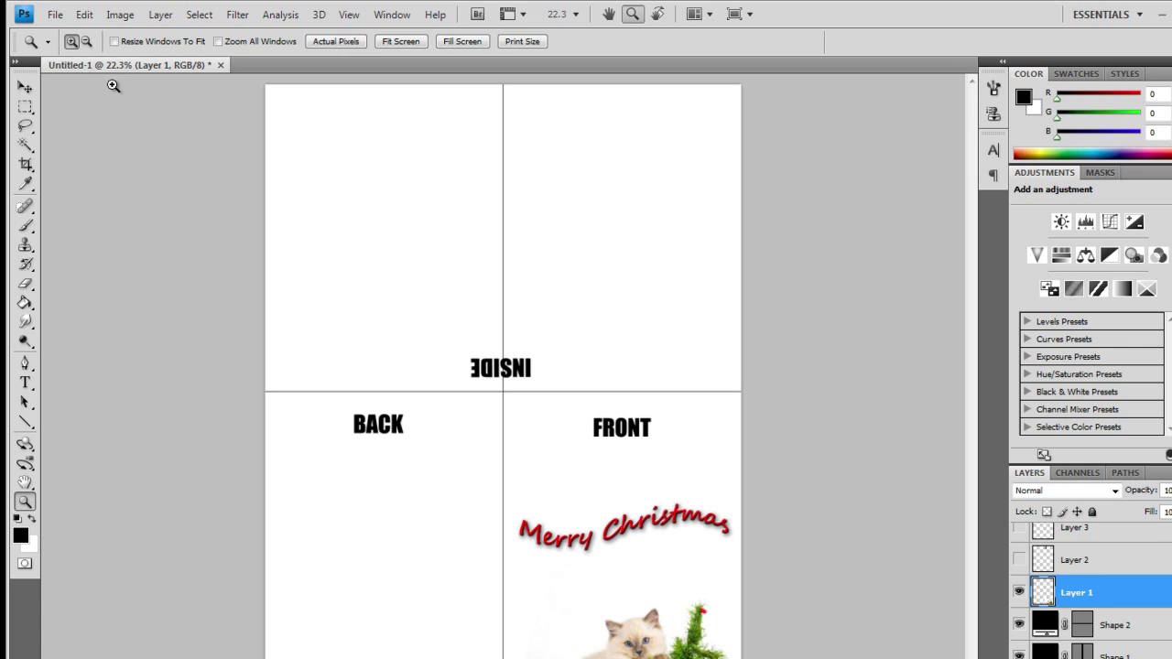
Rotate the whole image 180° so the INSIDE label reads upright
{"action": "left_click", "coordinate": [120, 15]}
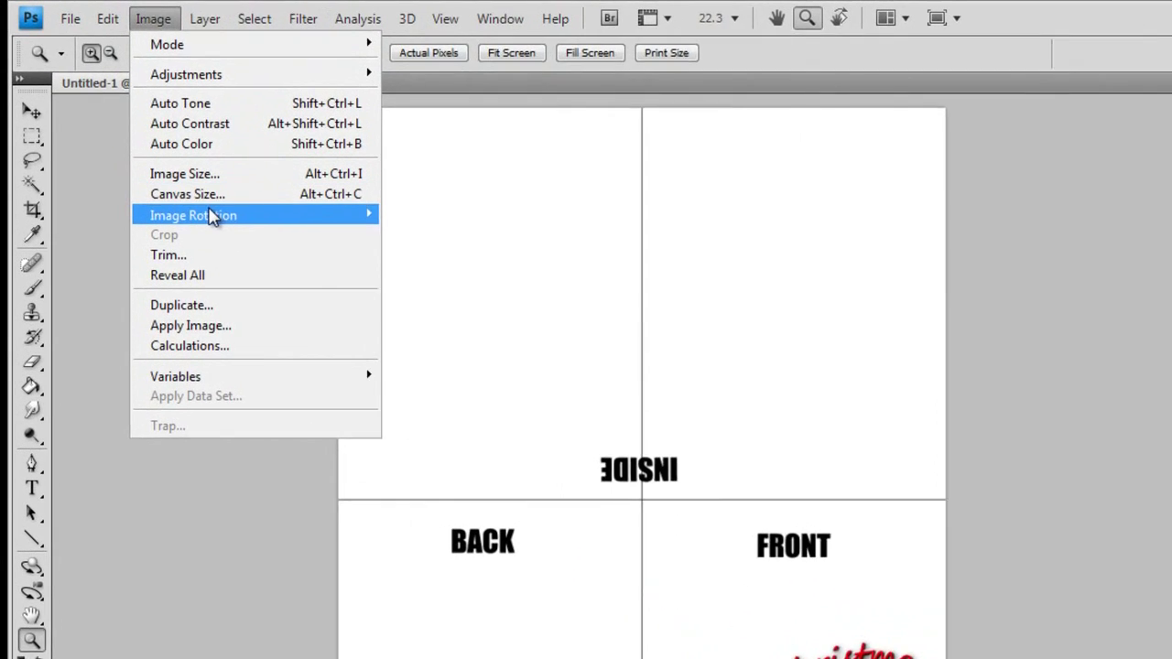
{"action": "mouse_move", "coordinate": [210, 215]}
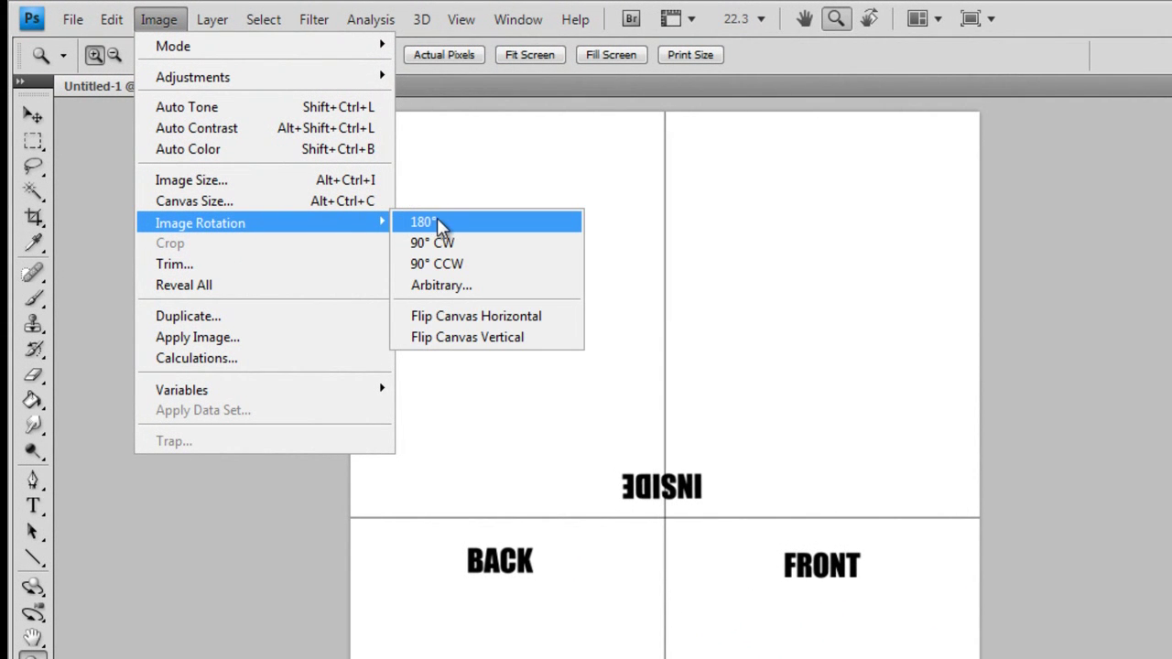
{"action": "left_click", "coordinate": [436, 221]}
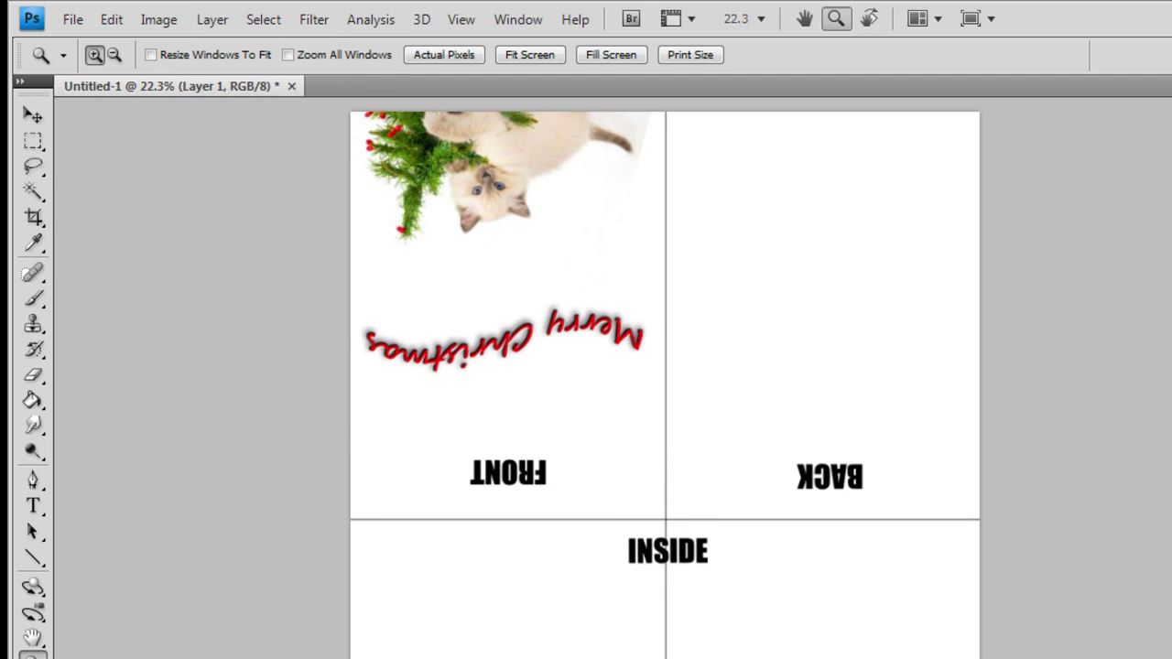
Make Layer 2, Layer 3, Layer 5 and Layer 6 with the cat pictures visible along the lower edge of the inside panels
{"action": "left_click", "coordinate": [641, 654]}
{"action": "left_click", "coordinate": [641, 654]}
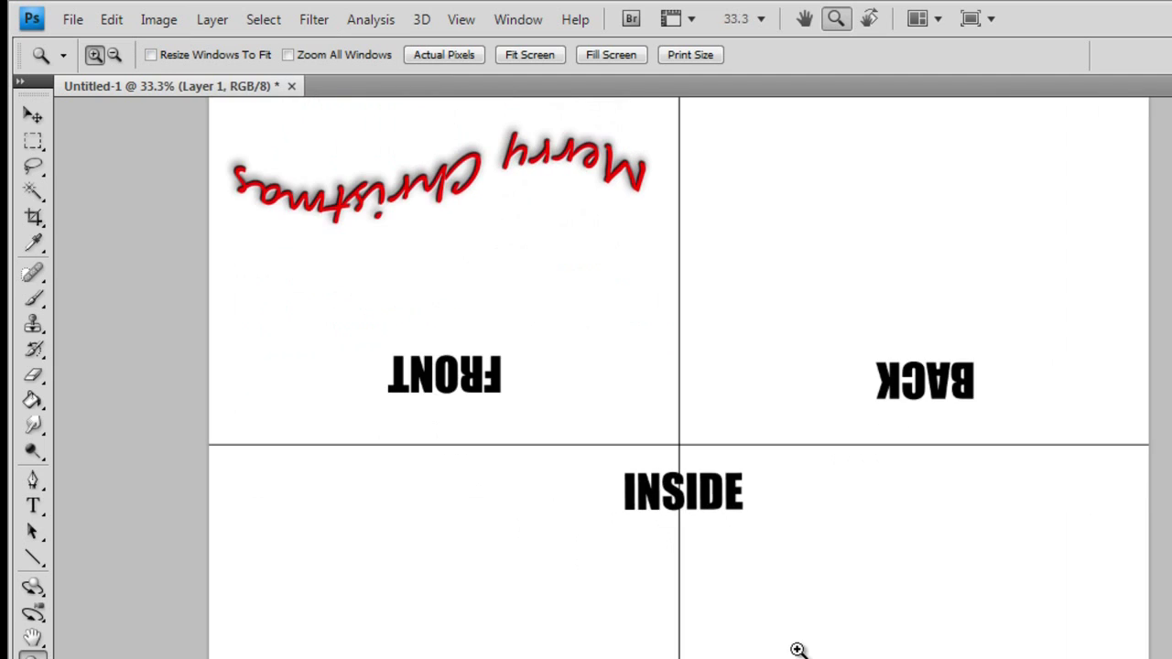
{"action": "scroll", "coordinate": [907, 638], "scroll_direction": "down", "scroll_amount": 5}
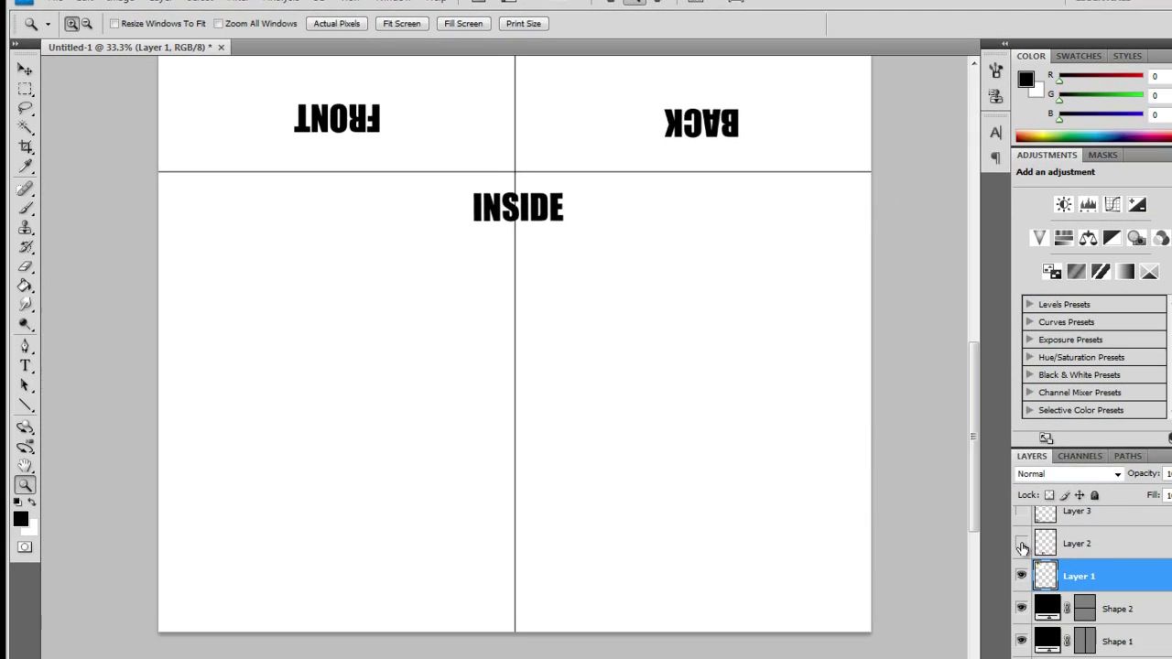
{"action": "scroll", "coordinate": [1105, 553], "scroll_direction": "up", "scroll_amount": 3}
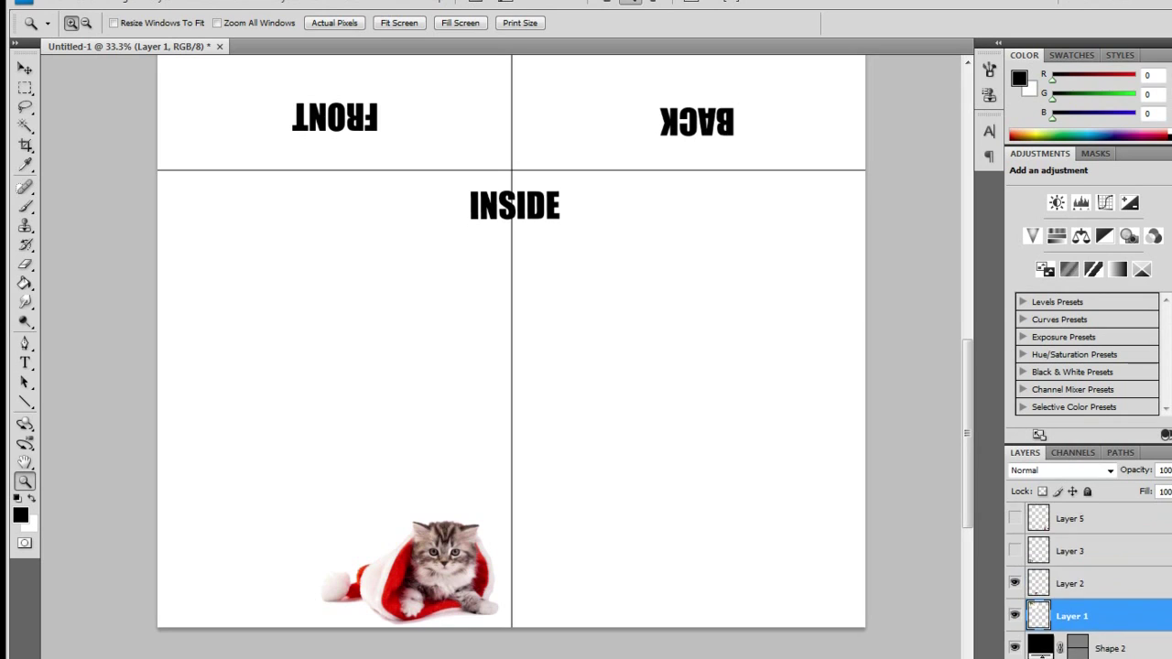
{"action": "left_click", "coordinate": [1016, 536]}
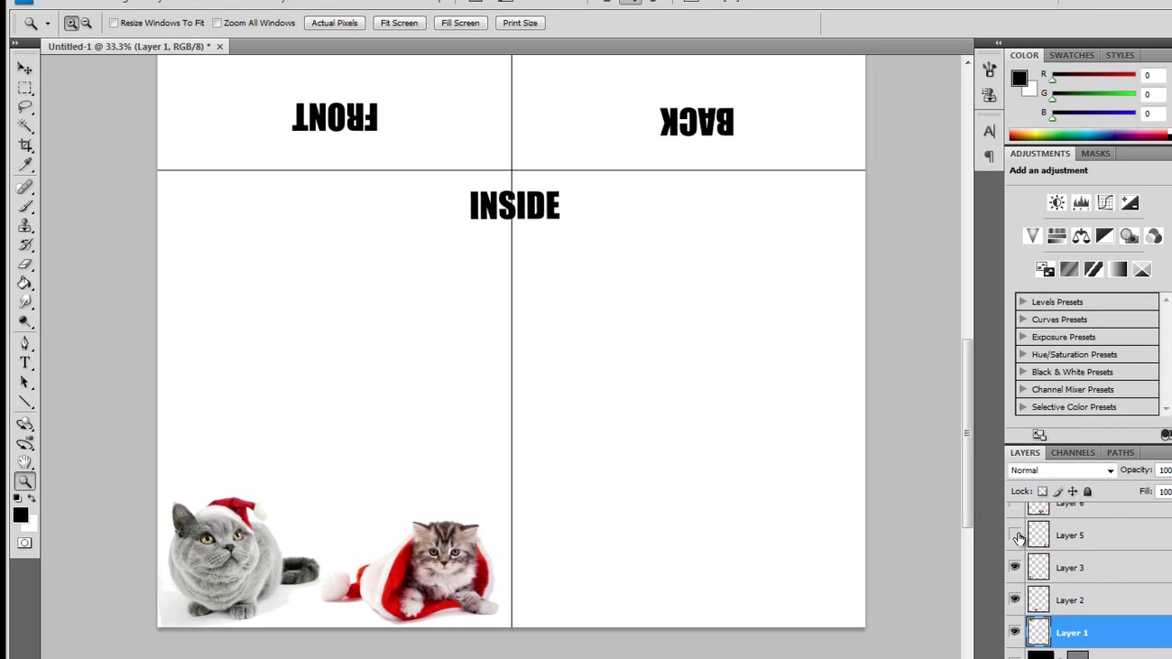
{"action": "left_click", "coordinate": [1014, 535]}
{"action": "scroll", "coordinate": [1087, 580], "scroll_direction": "up", "scroll_amount": 1}
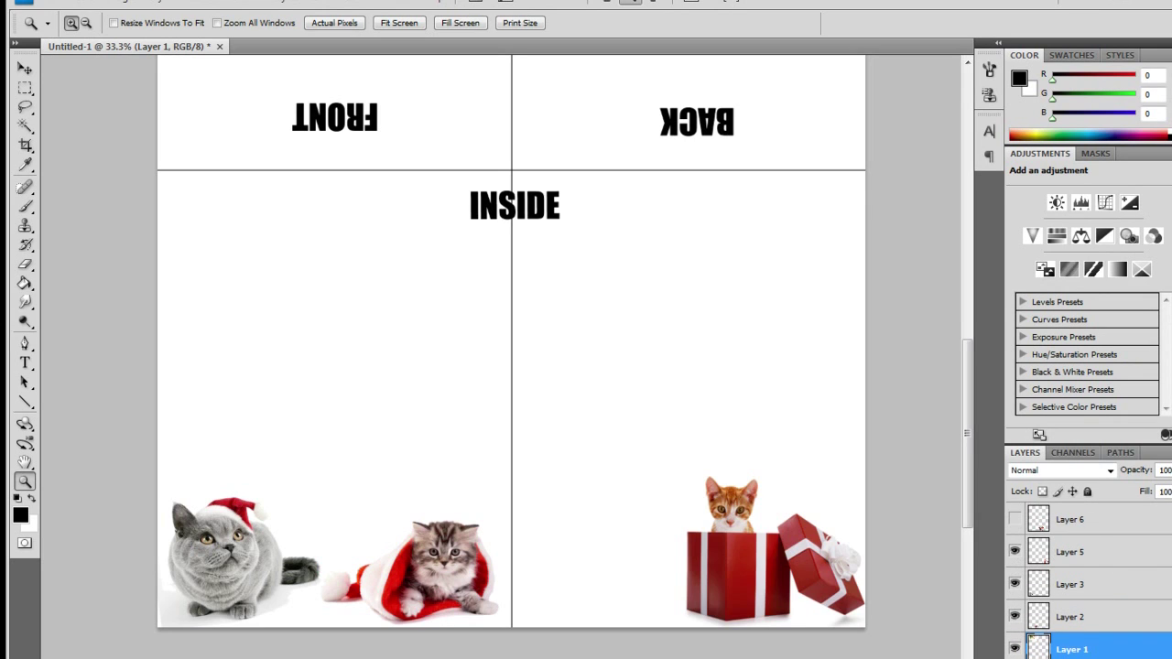
{"action": "left_click", "coordinate": [1014, 519]}
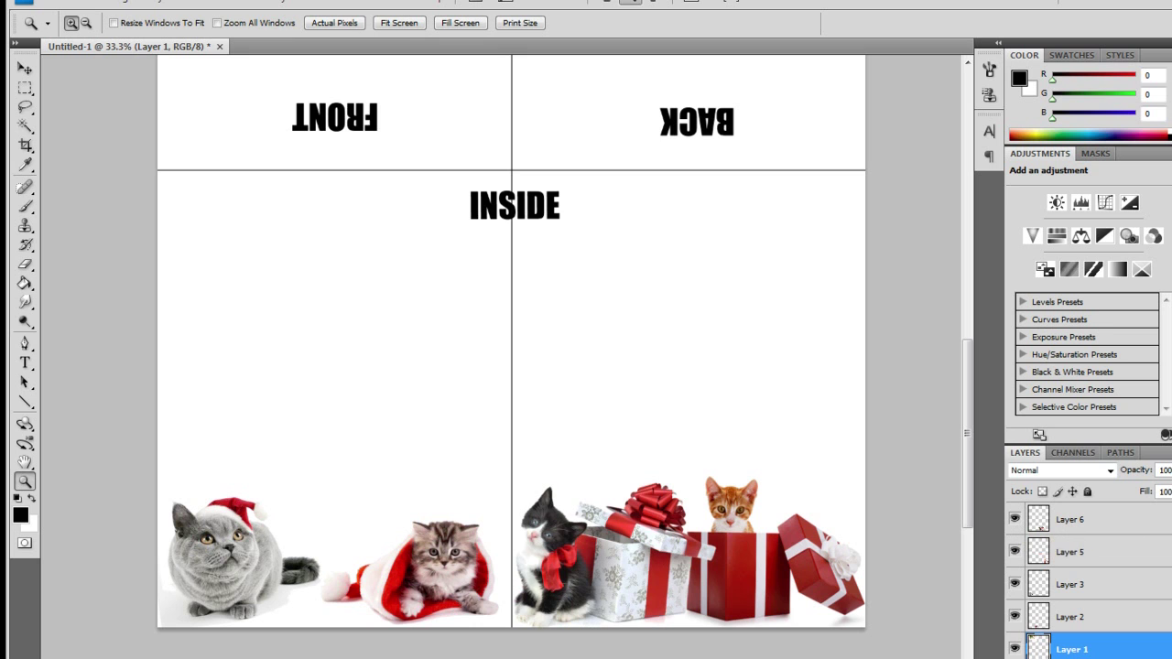
Draw a wavy frame with the Custom Shape tool in the left inside panel and place a copy in the right one
{"action": "left_click", "coordinate": [25, 362]}
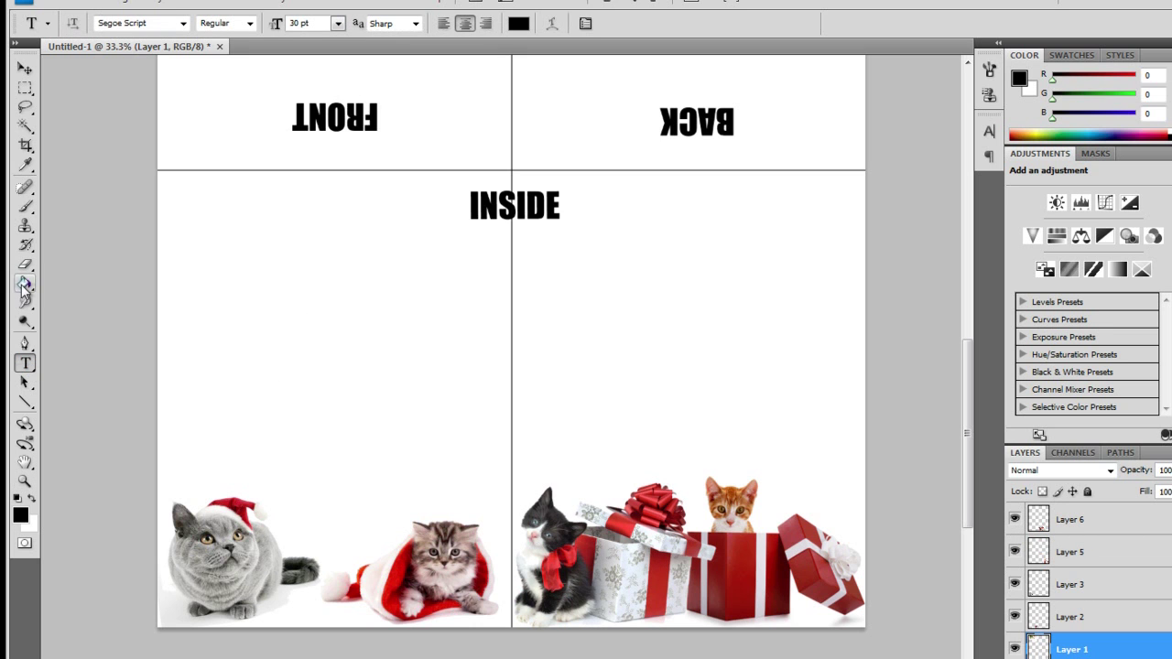
{"action": "left_click", "coordinate": [25, 406]}
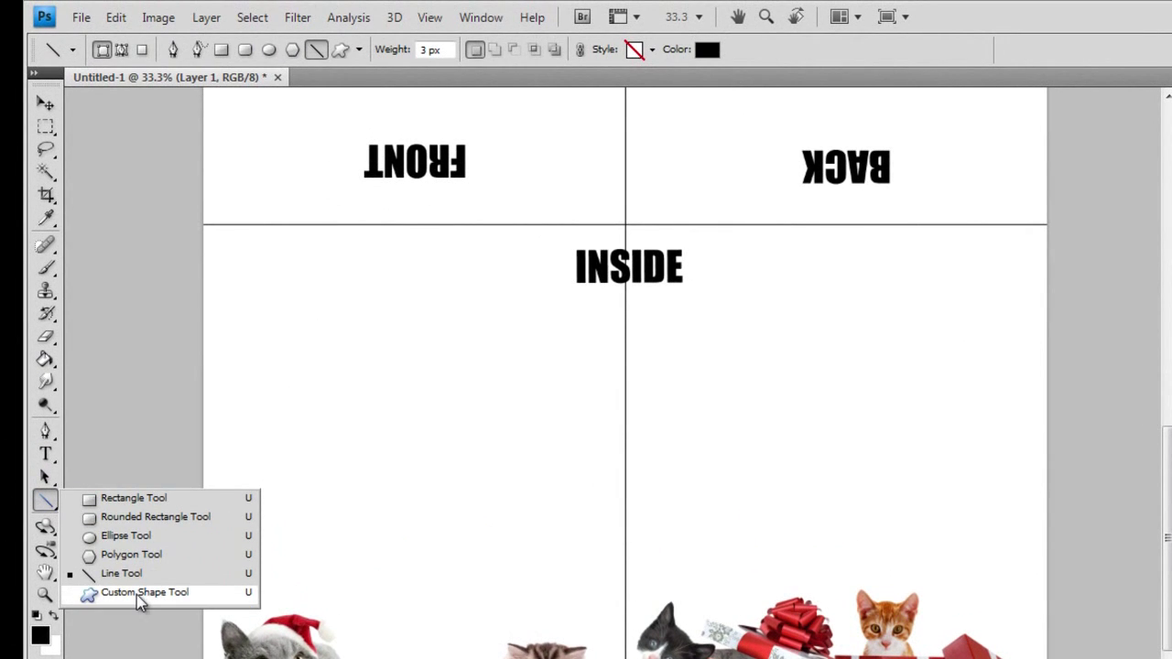
{"action": "left_click", "coordinate": [95, 481]}
{"action": "left_click", "coordinate": [440, 51]}
{"action": "left_click_drag", "start_coordinate": [512, 101], "coordinate": [513, 116]}
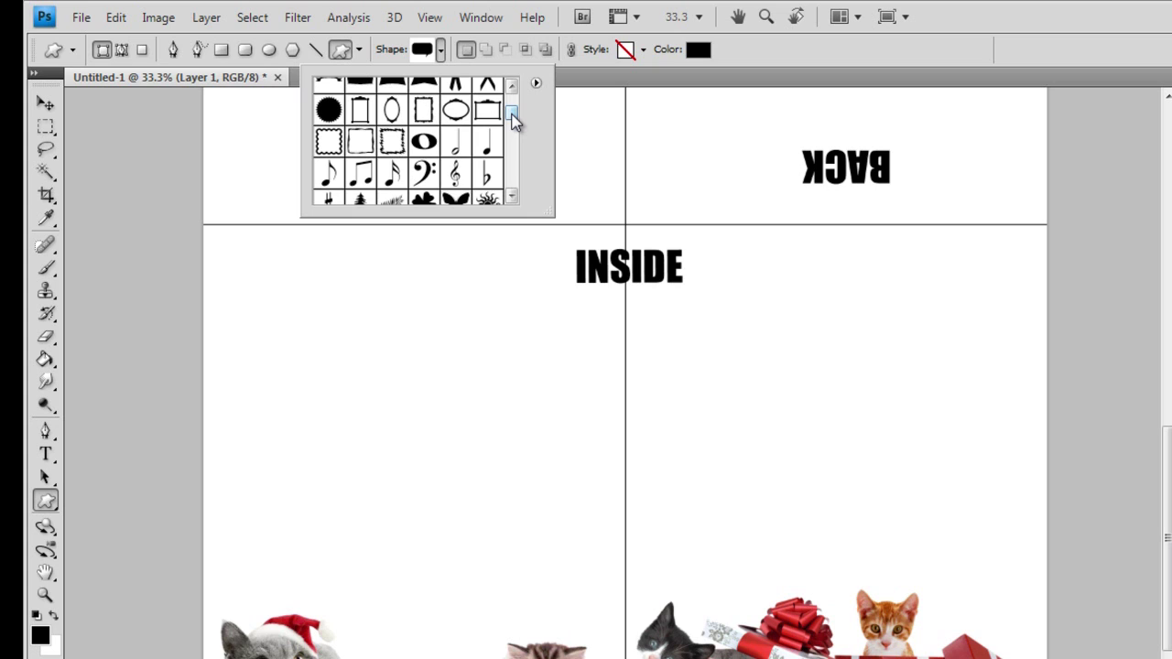
{"action": "left_click", "coordinate": [361, 142]}
{"action": "left_click_drag", "start_coordinate": [280, 306], "coordinate": [620, 561]}
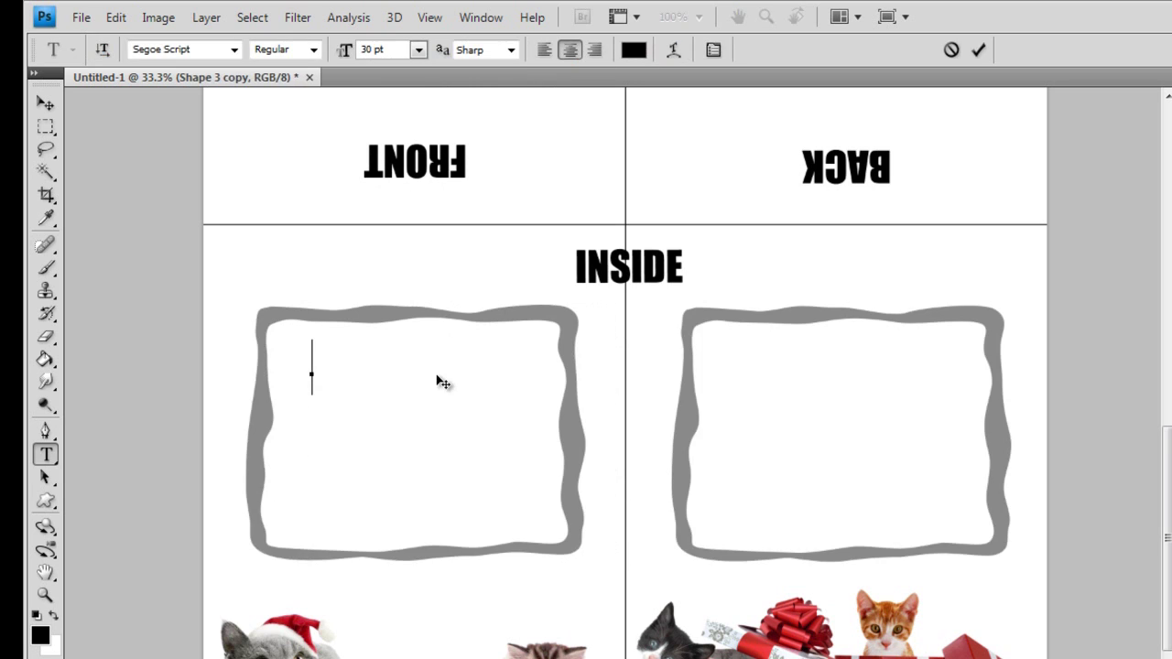
Write "Have a safe and happy holiday!" in the left frame, with a line break after "safe"
{"action": "type", "text": "Have a safe and happy holiday!"}
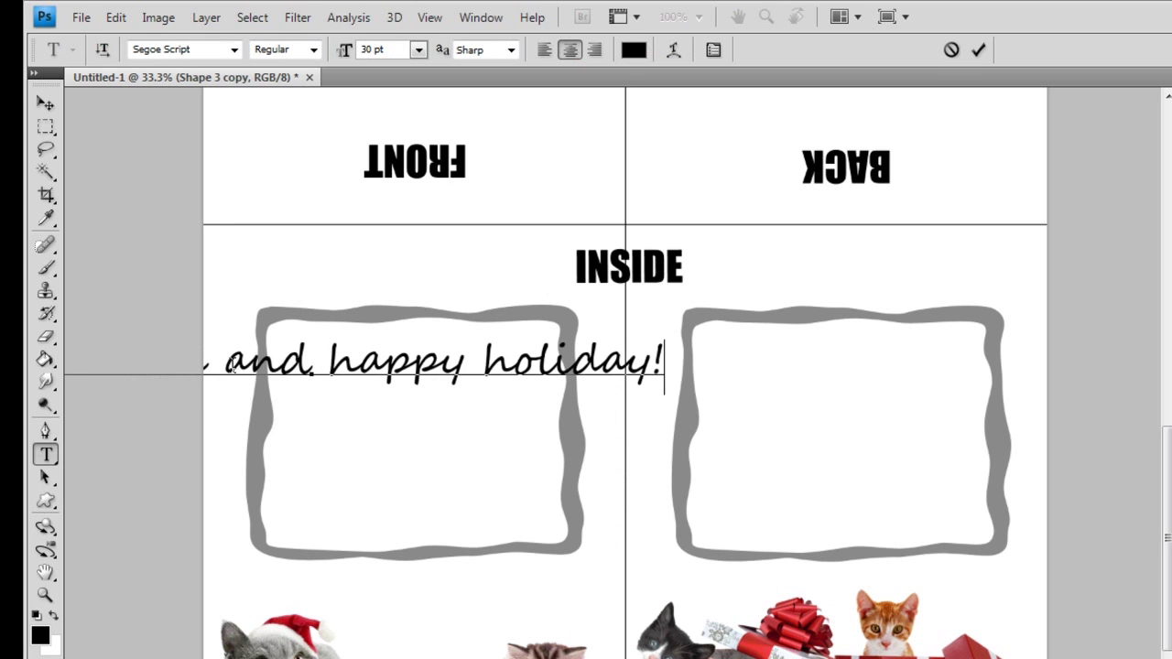
{"action": "left_click", "coordinate": [223, 366]}
{"action": "key", "text": "Return"}
Set the holiday message to 18 pt and centre it inside the left frame
{"action": "left_click_drag", "start_coordinate": [529, 415], "coordinate": [152, 249]}
{"action": "left_click", "coordinate": [419, 50]}
{"action": "left_click", "coordinate": [384, 243]}
{"action": "left_click", "coordinate": [979, 50]}
{"action": "left_click", "coordinate": [45, 104]}
{"action": "left_click_drag", "start_coordinate": [327, 374], "coordinate": [429, 415]}
Add the text "Your a great friend!" and position it along the upper part of the right frame
{"action": "key", "text": "t"}
{"action": "left_click", "coordinate": [748, 382]}
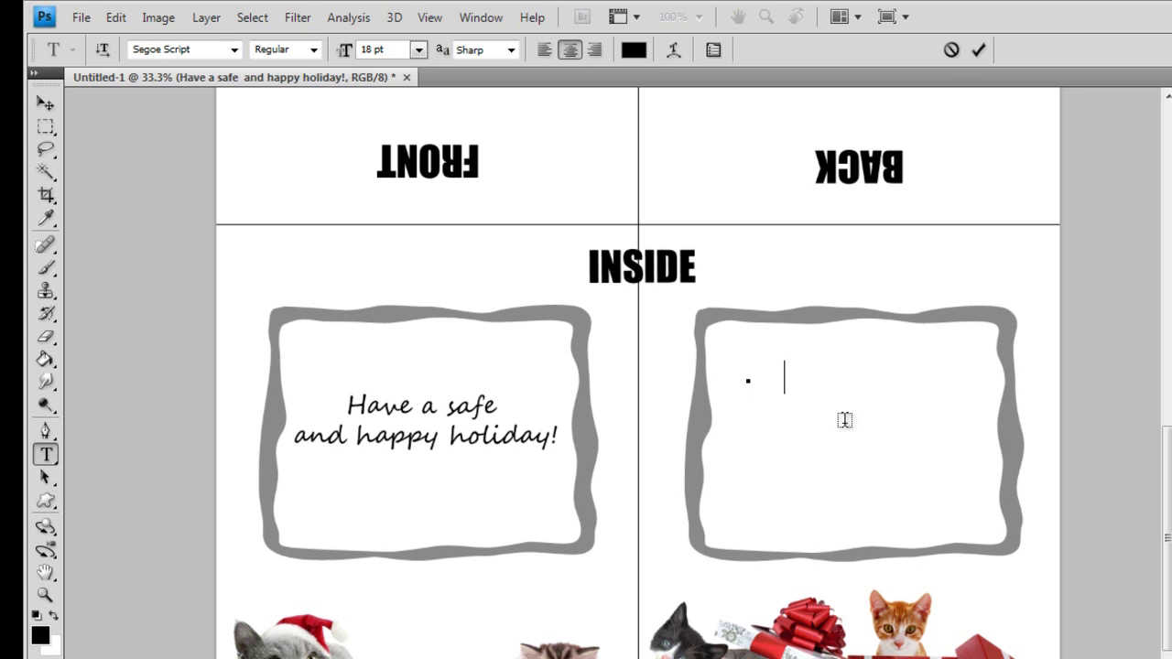
{"action": "type", "text": "Your a great friend!"}
{"action": "key", "text": "ctrl+Return"}
{"action": "key", "text": "v"}
{"action": "left_click_drag", "start_coordinate": [753, 379], "coordinate": [860, 358]}
Add the text "I Love You!" in red in the right frame, centred below the friend message
{"action": "left_click", "coordinate": [46, 454]}
{"action": "left_click", "coordinate": [748, 436]}
{"action": "type", "text": "I Love You!"}
{"action": "left_click", "coordinate": [634, 50]}
{"action": "left_click", "coordinate": [623, 291]}
{"action": "left_click", "coordinate": [838, 266]}
{"action": "left_click_drag", "start_coordinate": [824, 432], "coordinate": [843, 453]}
{"action": "left_click", "coordinate": [45, 103]}
Set the "I Love You!" text to Brush Script Std at 30 pt
{"action": "left_click", "coordinate": [46, 454]}
{"action": "left_click_drag", "start_coordinate": [929, 449], "coordinate": [780, 449]}
{"action": "left_click", "coordinate": [234, 51]}
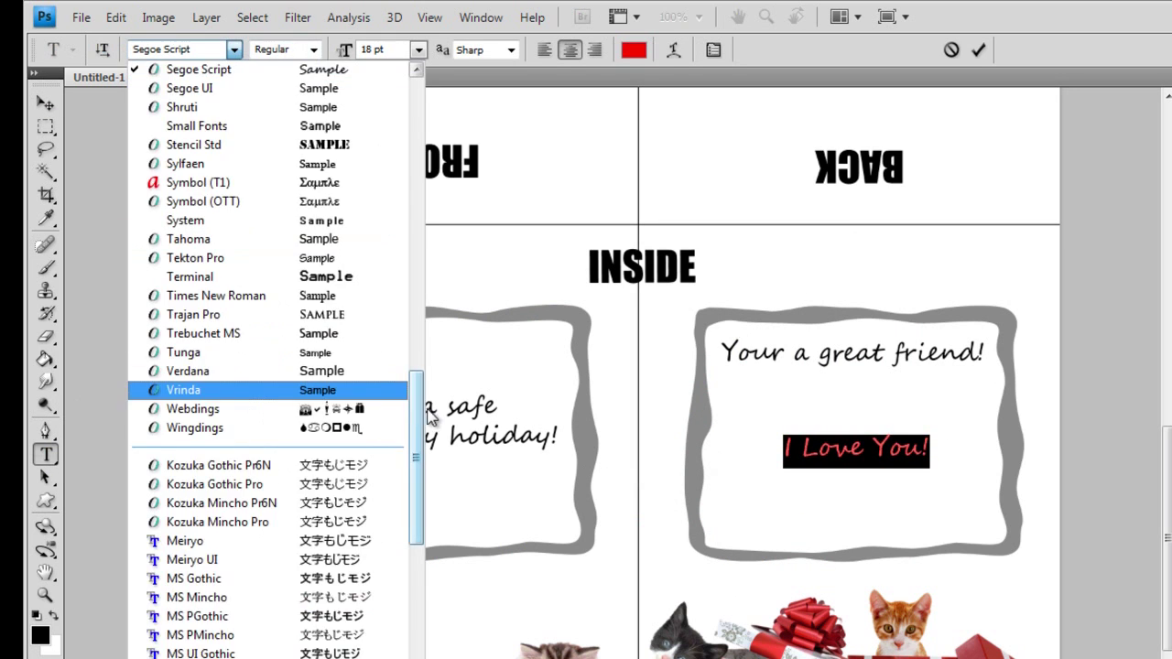
{"action": "left_click_drag", "start_coordinate": [421, 410], "coordinate": [425, 147]}
{"action": "left_click", "coordinate": [365, 162]}
{"action": "left_click", "coordinate": [418, 51]}
{"action": "left_click", "coordinate": [403, 291]}
{"action": "left_click", "coordinate": [979, 51]}
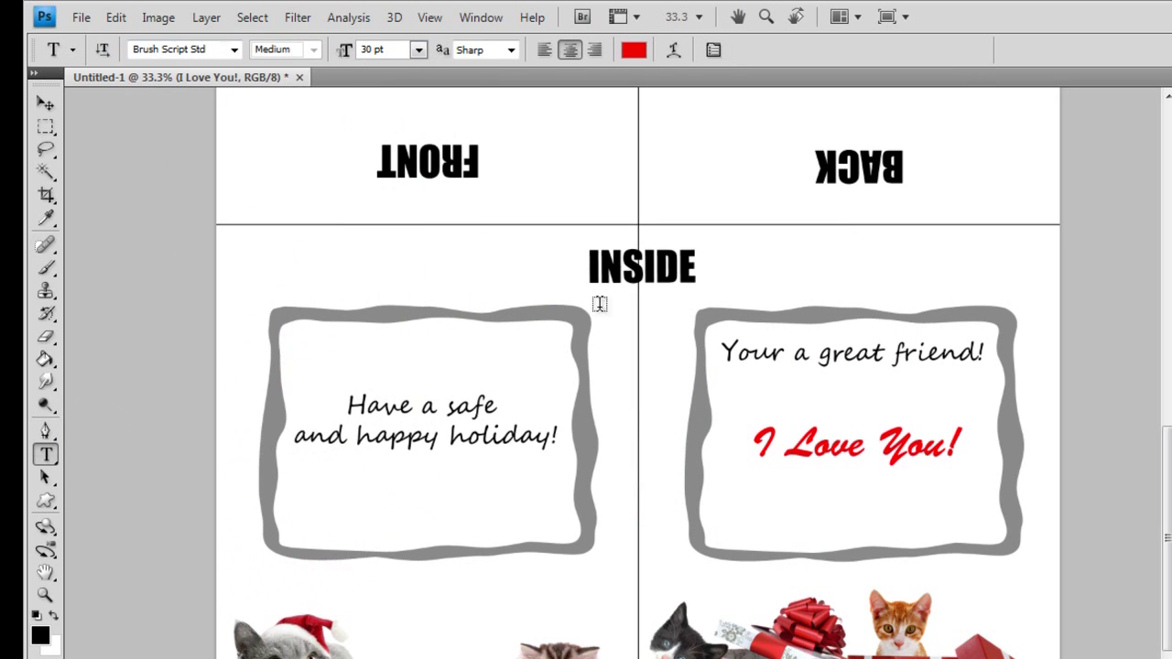
Colour the "Have a safe and happy holiday!" text green
{"action": "left_click_drag", "start_coordinate": [559, 436], "coordinate": [347, 404]}
{"action": "left_click", "coordinate": [633, 51]}
{"action": "left_click", "coordinate": [657, 448]}
{"action": "left_click", "coordinate": [600, 431]}
{"action": "left_click", "coordinate": [838, 272]}
{"action": "left_click", "coordinate": [979, 51]}
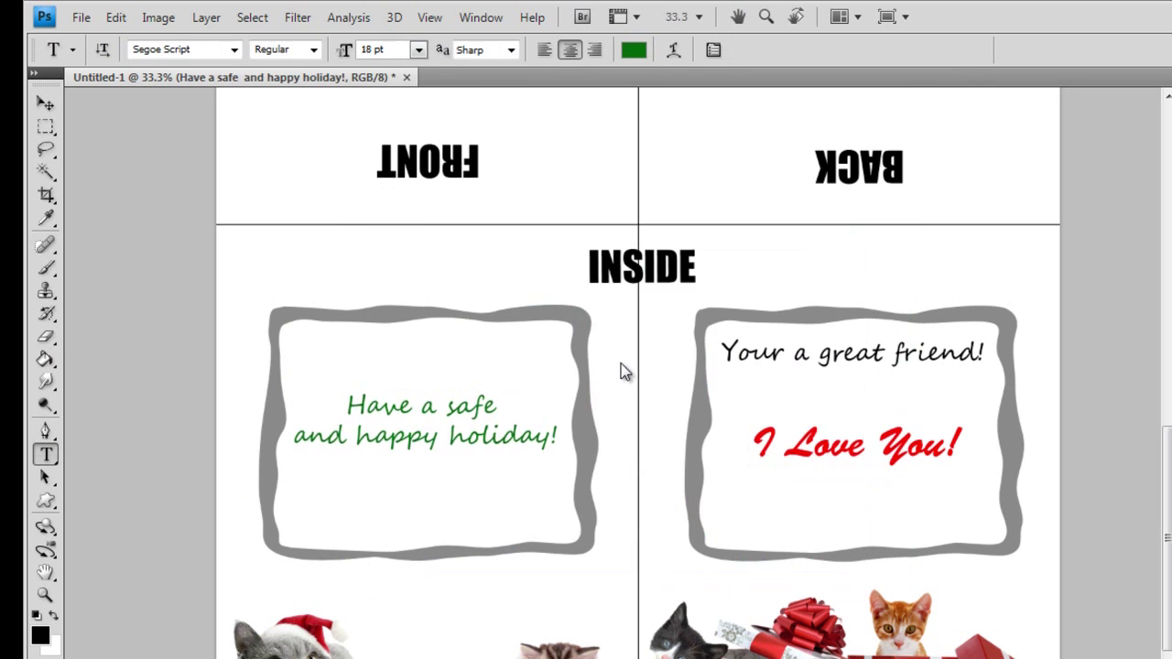
Draw a small black snowflake with the Custom Shape tool just above the upper left of the left frame
{"action": "left_click", "coordinate": [47, 501]}
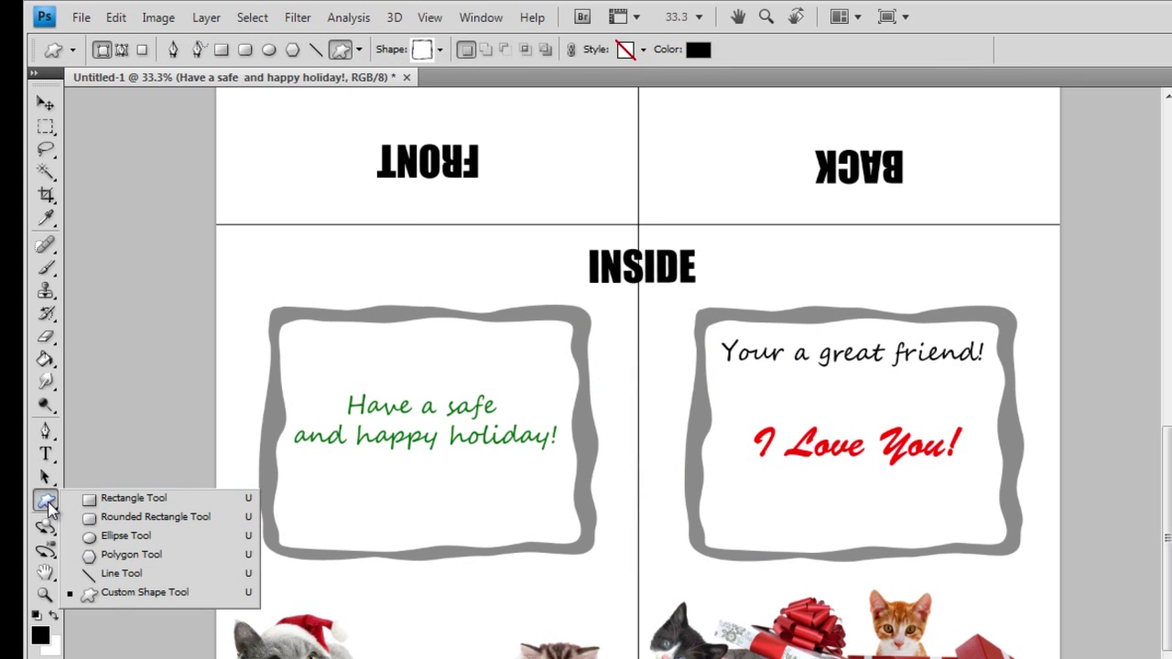
{"action": "left_click", "coordinate": [112, 595]}
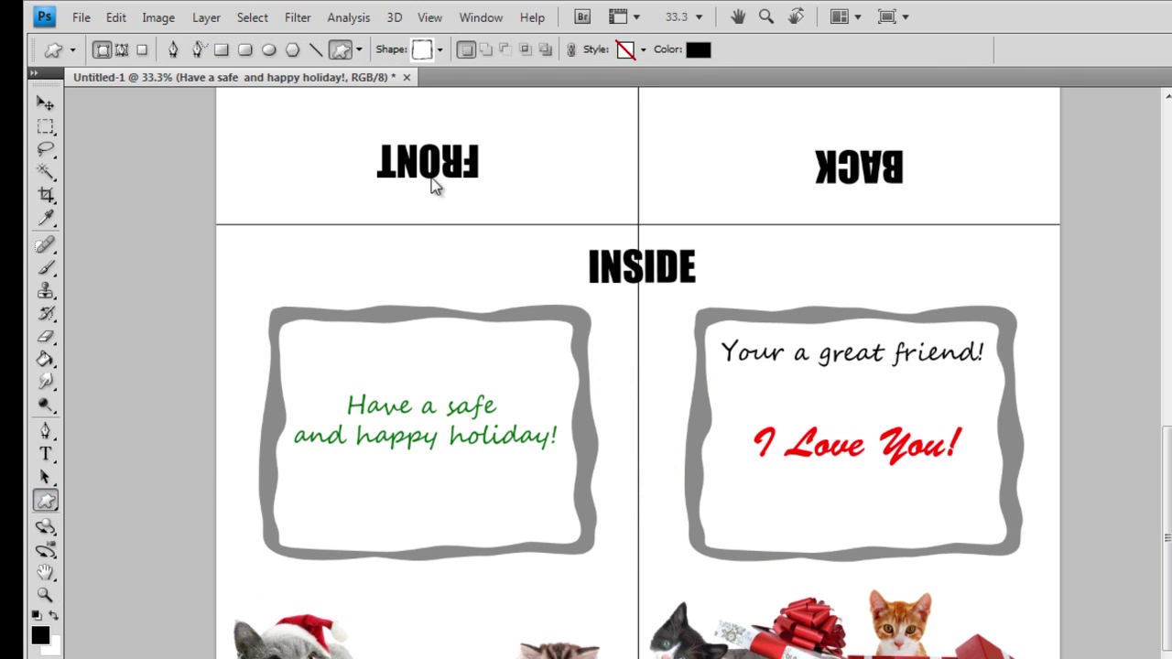
{"action": "left_click", "coordinate": [440, 50]}
{"action": "scroll", "coordinate": [516, 119], "scroll_direction": "down", "scroll_amount": 4}
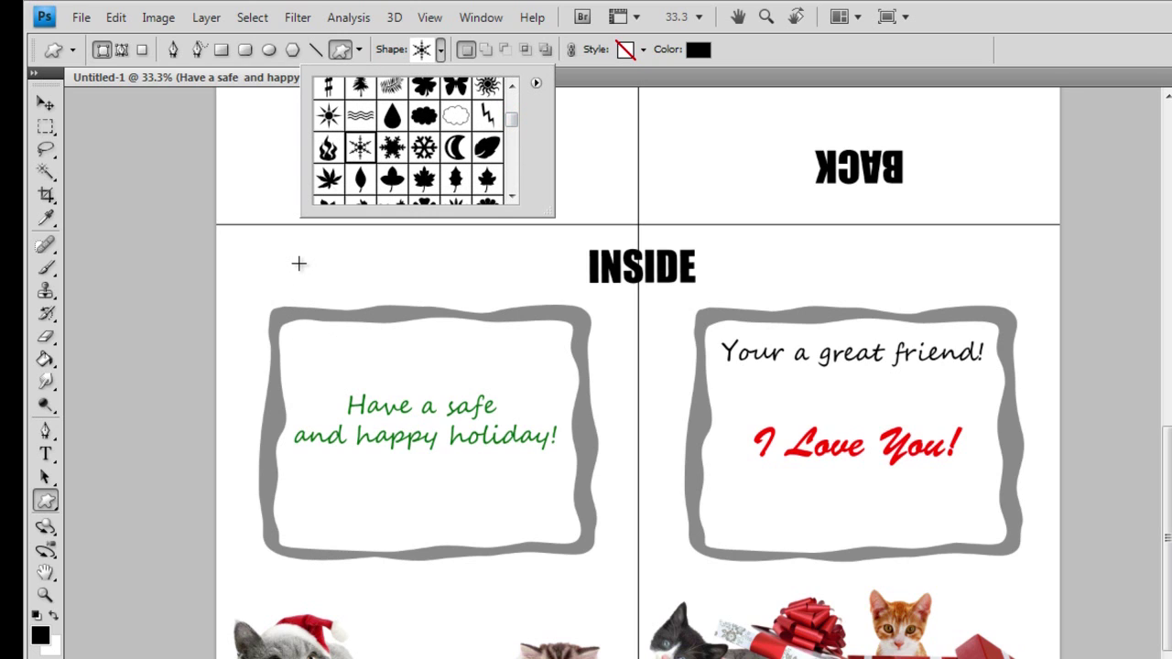
{"action": "left_click_drag", "start_coordinate": [297, 259], "coordinate": [308, 271]}
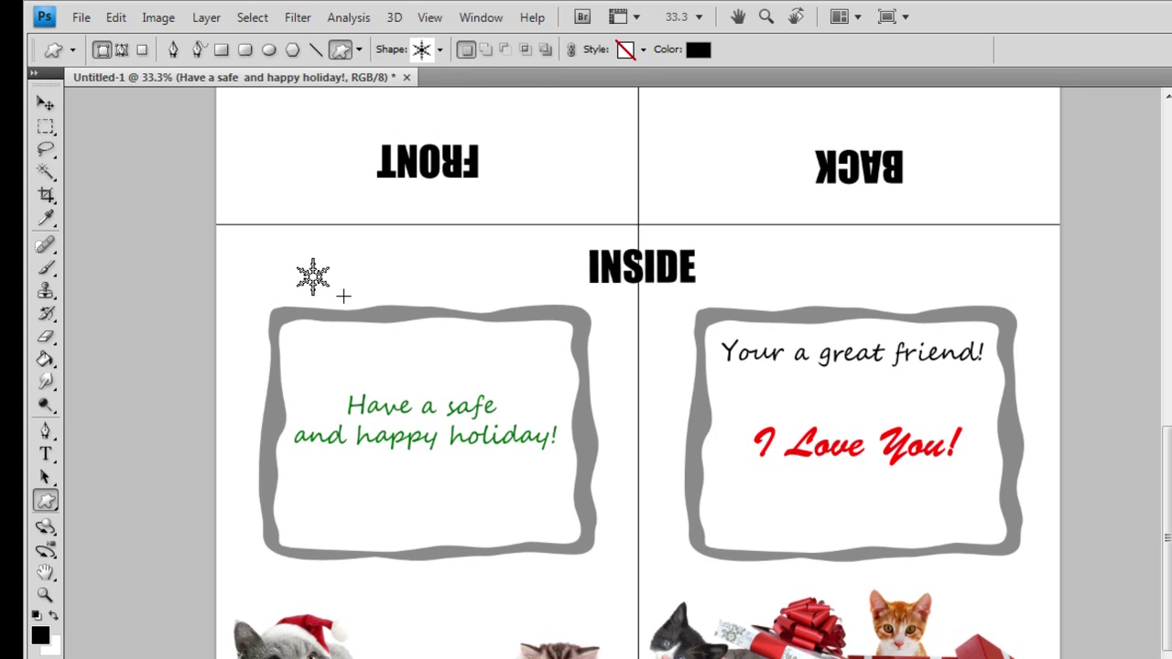
{"action": "left_click_drag", "start_coordinate": [296, 259], "coordinate": [343, 295]}
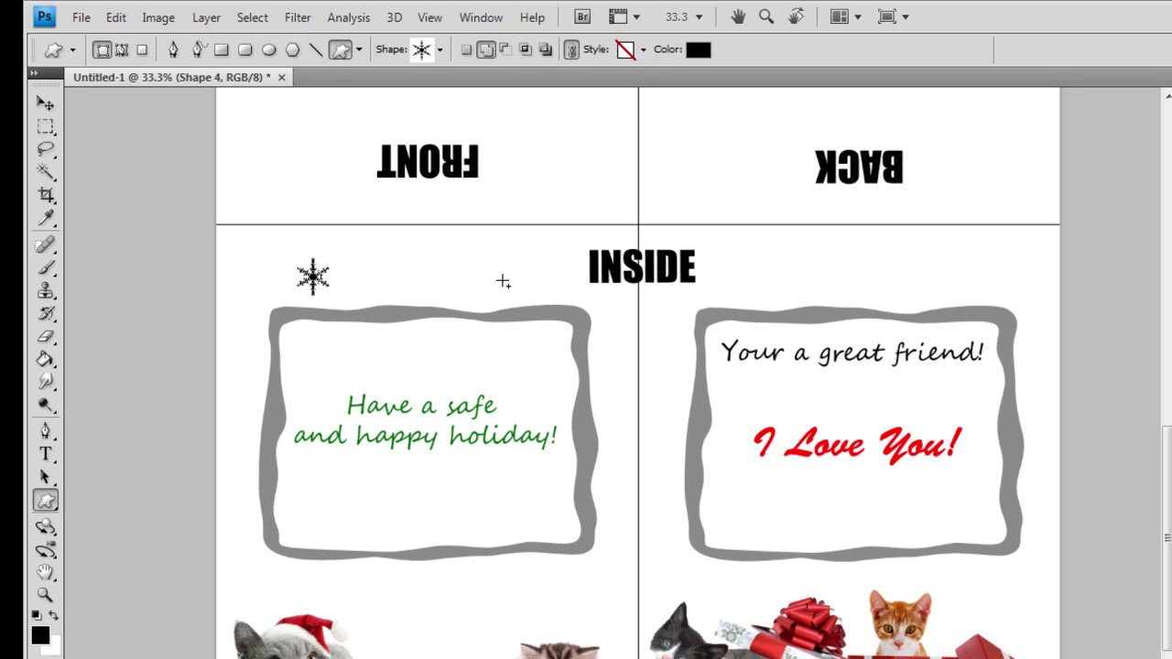
Add two more snowflakes above the left frame and a leaf ornament on each side of "I Love You!"
{"action": "left_click", "coordinate": [439, 49]}
{"action": "scroll", "coordinate": [513, 134], "scroll_direction": "down", "scroll_amount": 3}
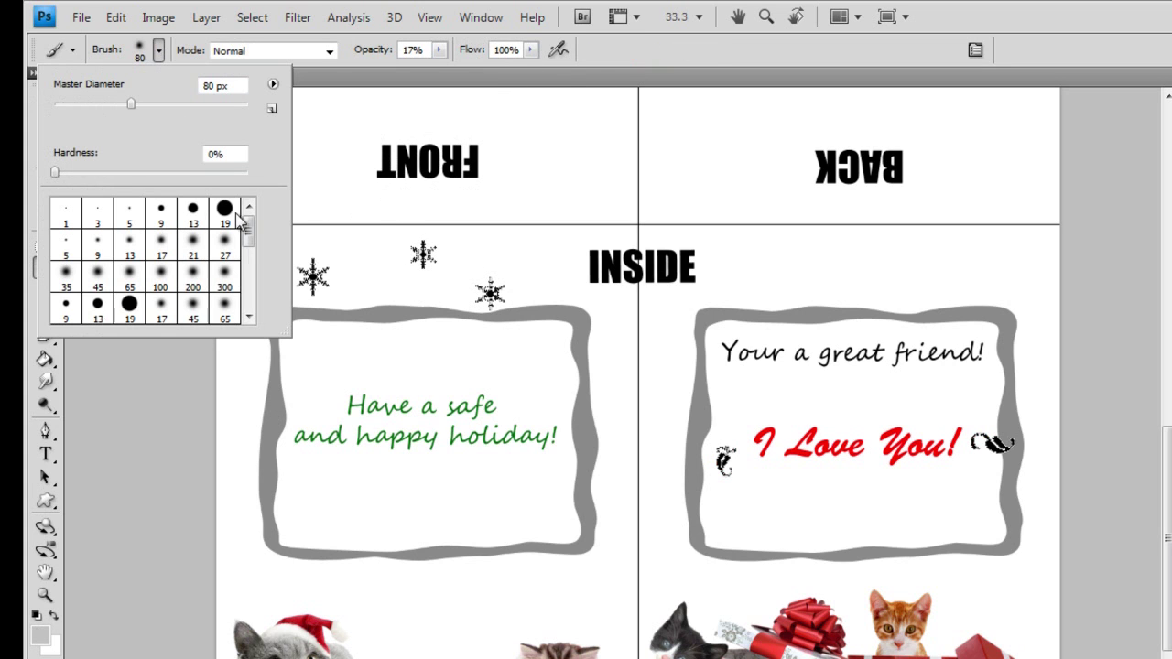
Scatter grey leaves across both inside panels using the leaf-shaped brush at 185 px and 100% opacity
{"action": "left_click_drag", "start_coordinate": [250, 235], "coordinate": [245, 293]}
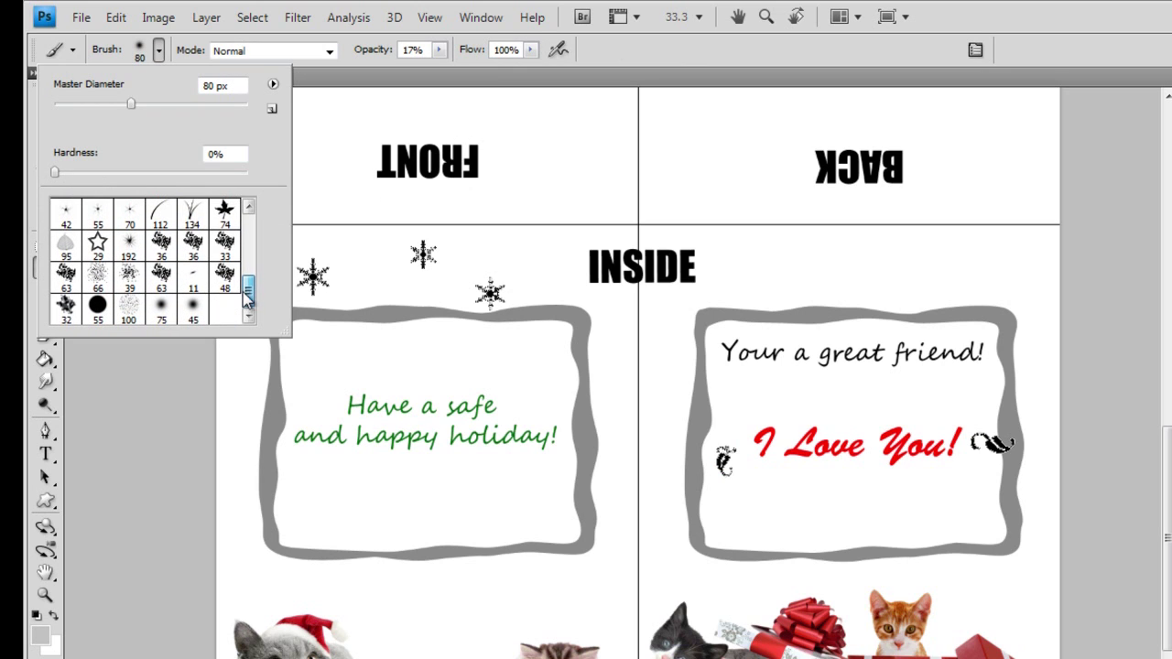
{"action": "left_click", "coordinate": [65, 245]}
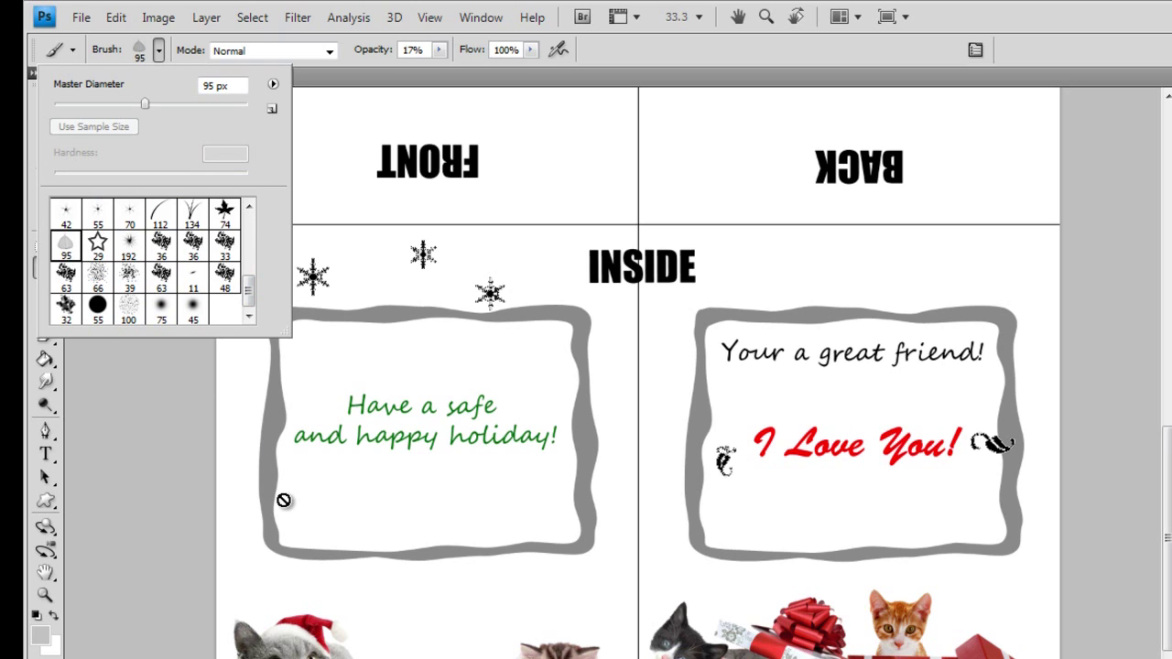
{"action": "key", "text": "Return"}
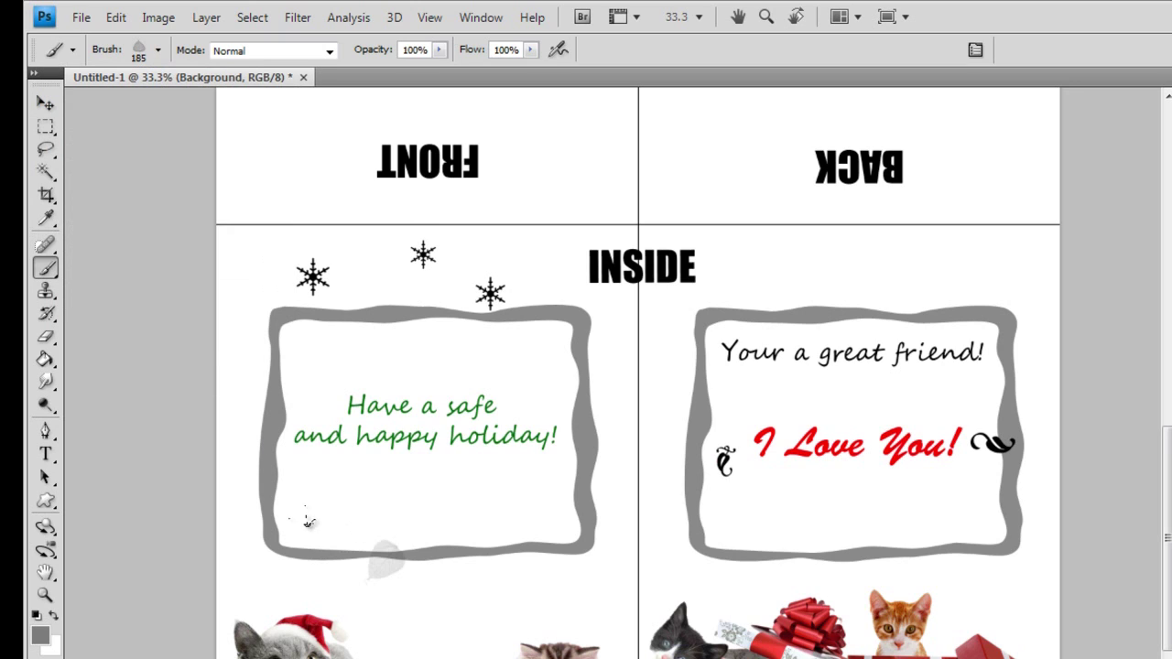
{"action": "mouse_move", "coordinate": [308, 519]}
{"action": "left_mouse_down"}
{"action": "mouse_move", "coordinate": [552, 505]}
{"action": "mouse_move", "coordinate": [568, 380]}
{"action": "mouse_move", "coordinate": [710, 363]}
{"action": "mouse_move", "coordinate": [758, 407]}
{"action": "mouse_move", "coordinate": [960, 302]}
{"action": "mouse_move", "coordinate": [999, 451]}
{"action": "mouse_move", "coordinate": [999, 528]}
{"action": "mouse_move", "coordinate": [793, 492]}
{"action": "left_mouse_up"}
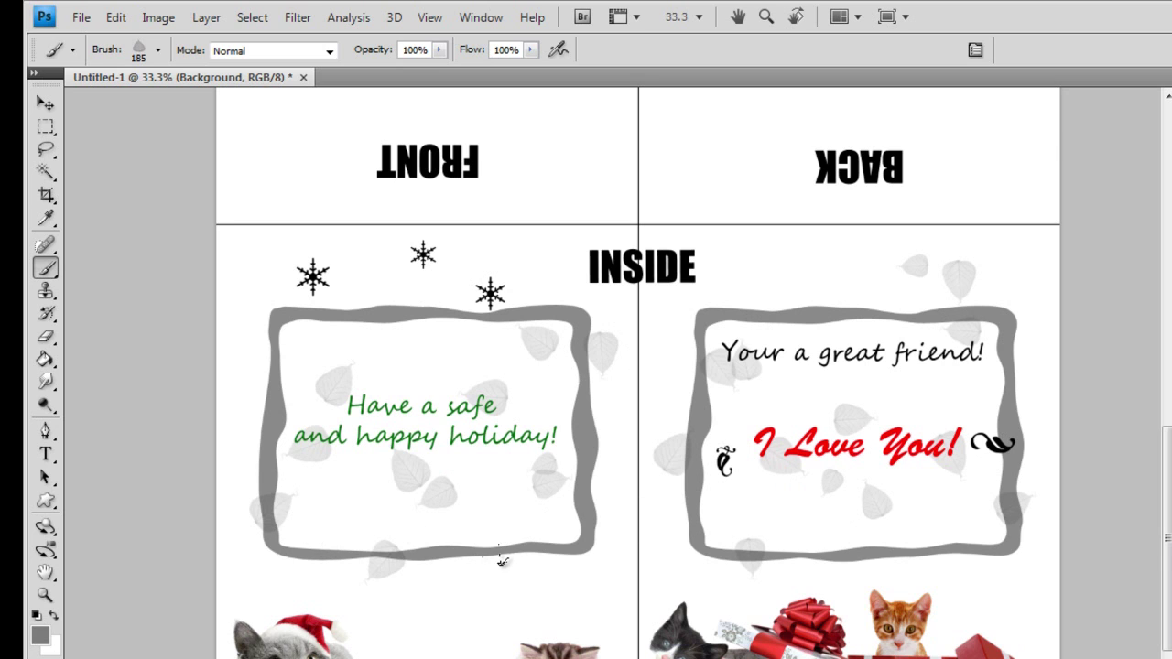
Add a linear green-to-transparent gradient fill layer behind the artwork, fading from green at the page's top edge downward
{"action": "key", "text": "z"}
{"action": "left_click", "coordinate": [206, 18]}
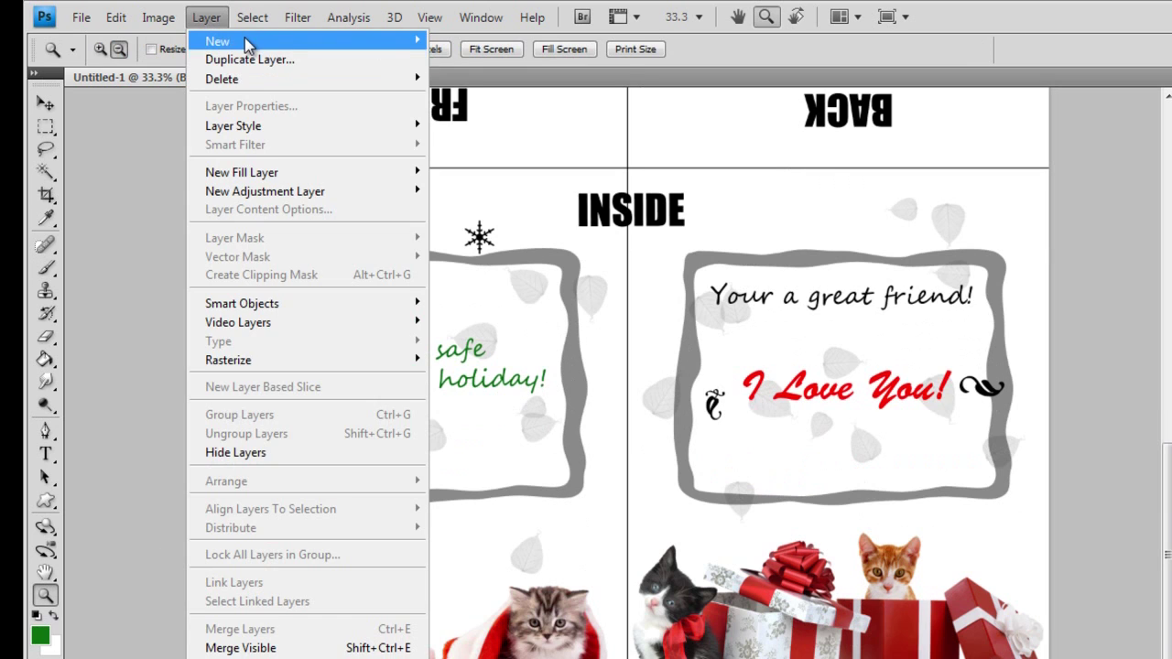
{"action": "mouse_move", "coordinate": [317, 172]}
{"action": "left_click", "coordinate": [494, 190]}
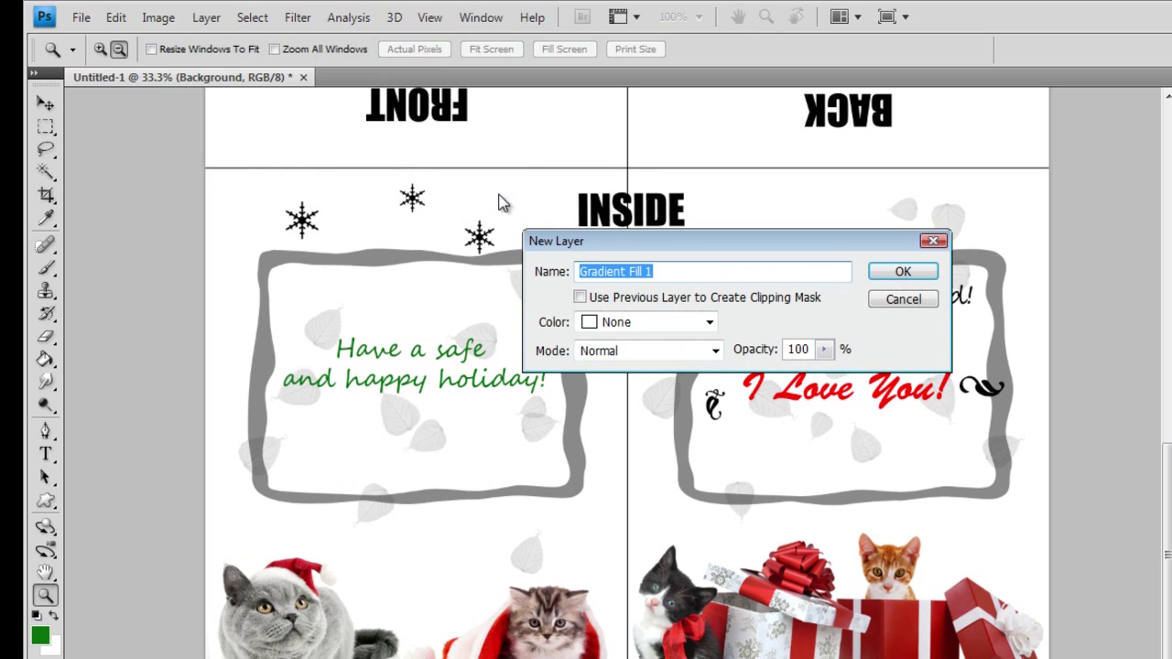
{"action": "left_click", "coordinate": [902, 272]}
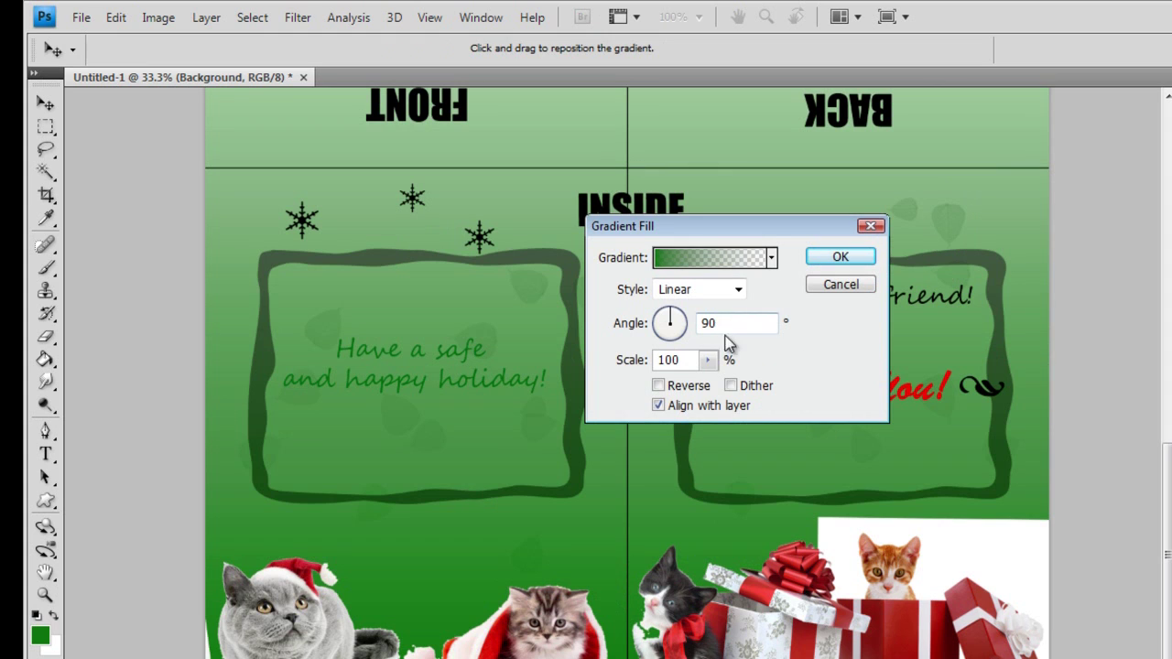
{"action": "left_click_drag", "start_coordinate": [689, 385], "coordinate": [721, 382]}
{"action": "left_click_drag", "start_coordinate": [685, 328], "coordinate": [657, 382]}
{"action": "left_click", "coordinate": [740, 387]}
{"action": "left_click", "coordinate": [256, 499]}
{"action": "left_click_drag", "start_coordinate": [681, 326], "coordinate": [723, 387]}
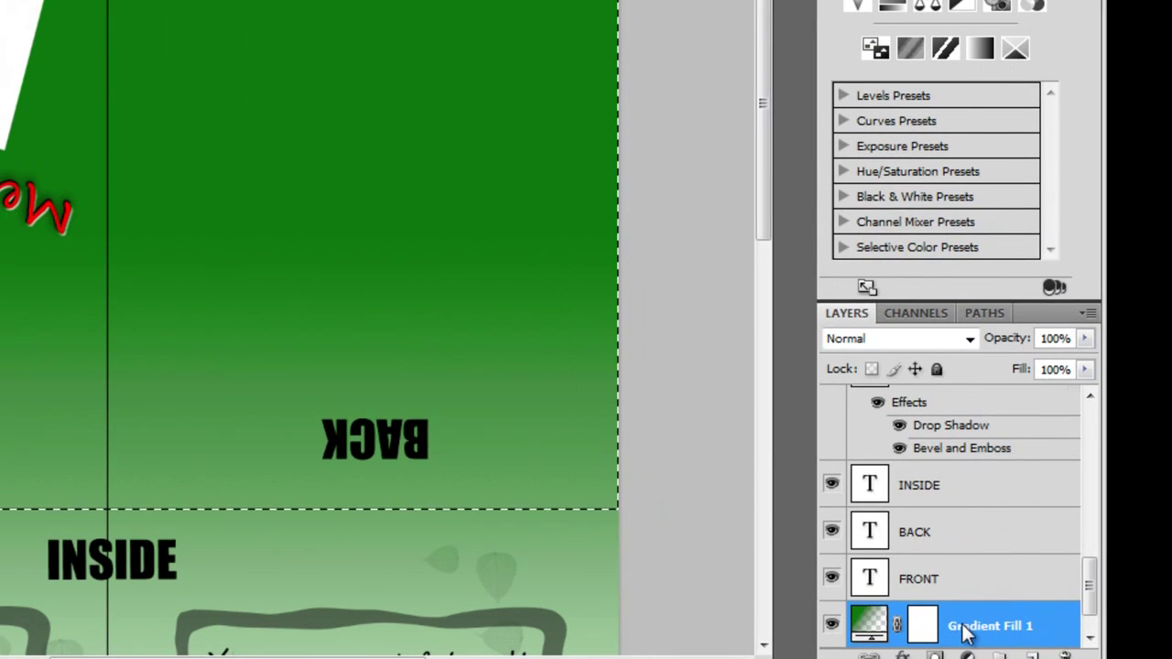
Rasterize the gradient fill layer and clear the gradient from the FRONT and BACK panels
{"action": "right_click", "coordinate": [966, 632]}
{"action": "left_click", "coordinate": [778, 243]}
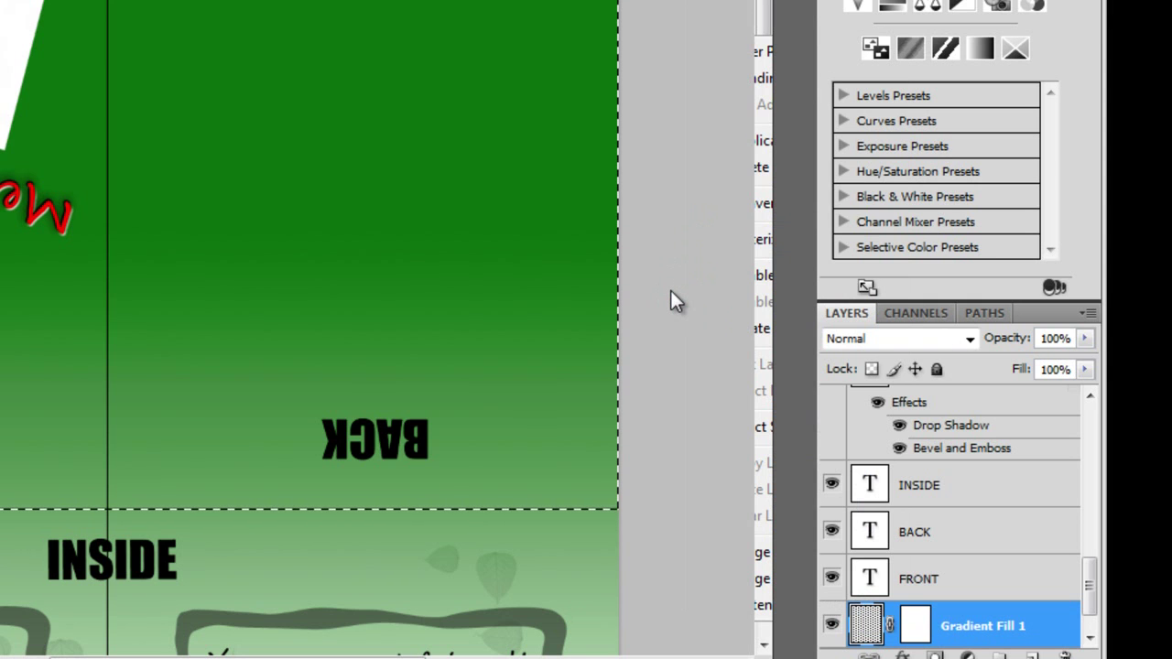
{"action": "key", "text": "Delete"}
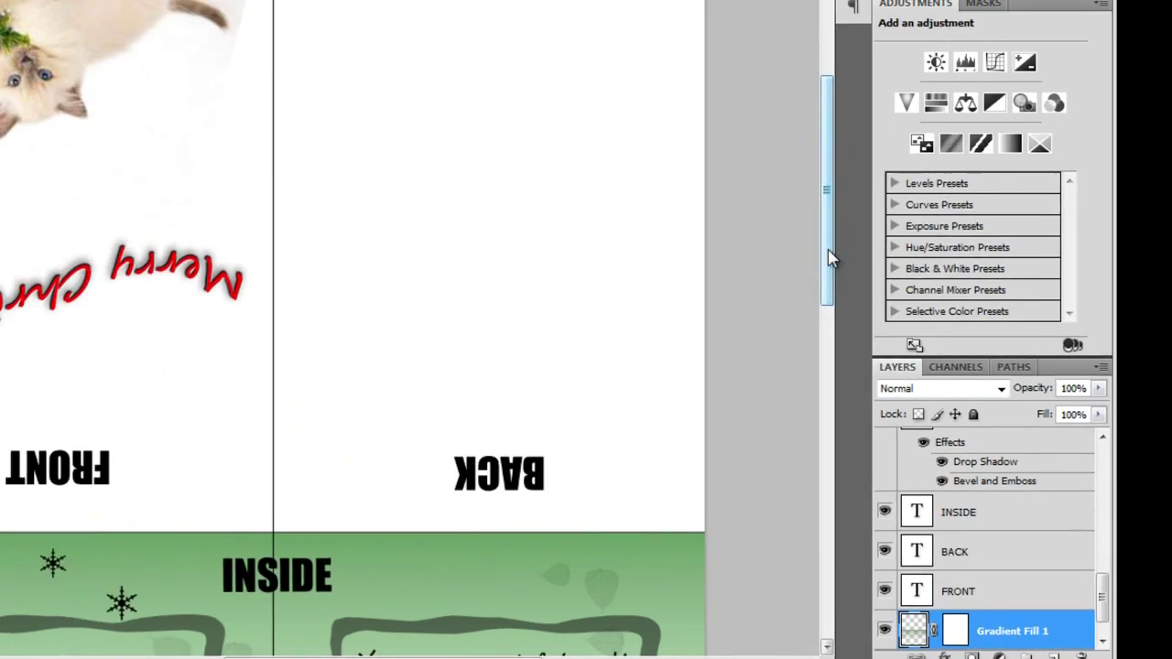
{"action": "left_click_drag", "start_coordinate": [763, 186], "coordinate": [763, 306]}
{"action": "left_click_drag", "start_coordinate": [909, 430], "coordinate": [909, 467]}
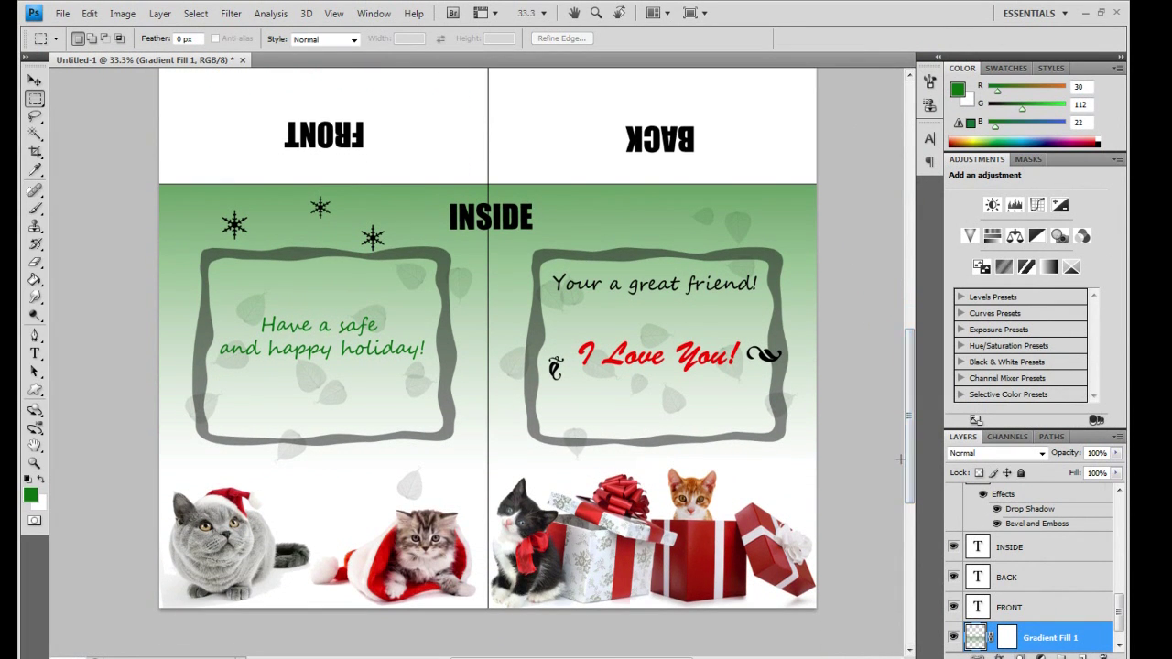
Rotate the whole canvas by 180°
{"action": "scroll", "coordinate": [900, 460], "scroll_direction": "up", "scroll_amount": 10}
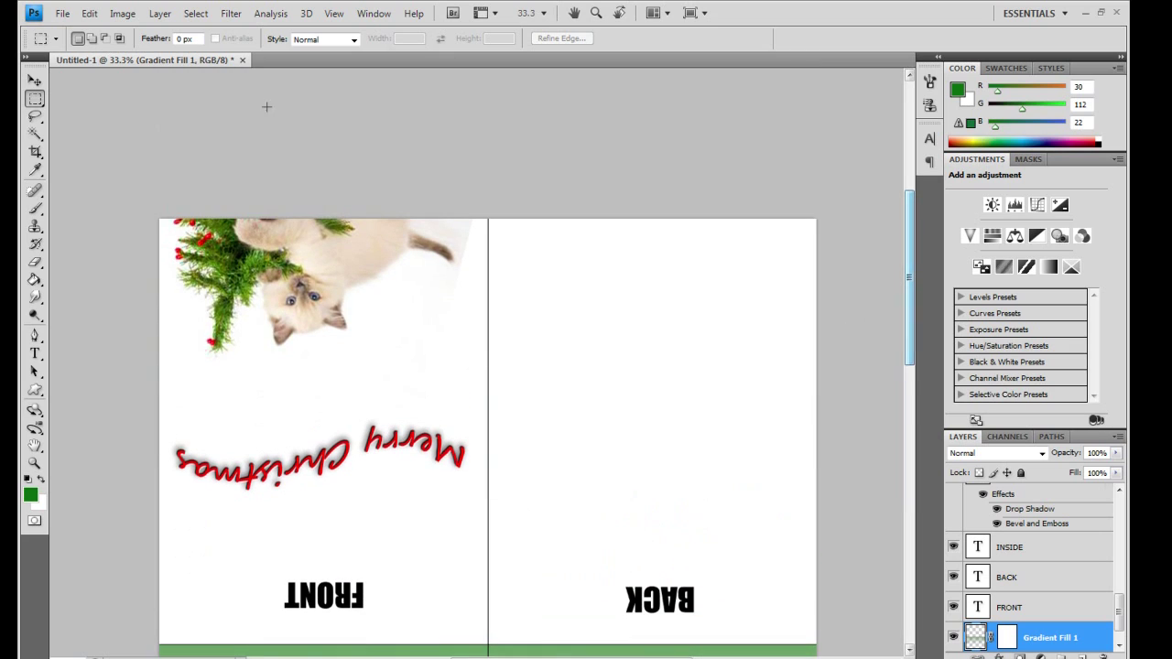
{"action": "left_click", "coordinate": [119, 15]}
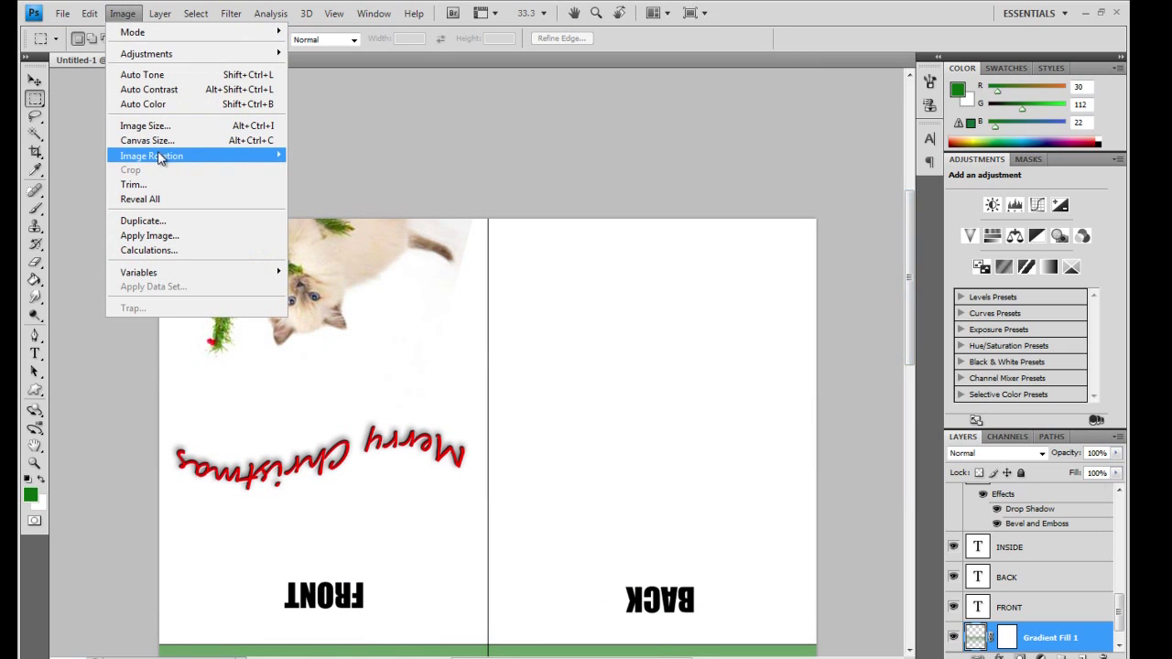
{"action": "mouse_move", "coordinate": [160, 156]}
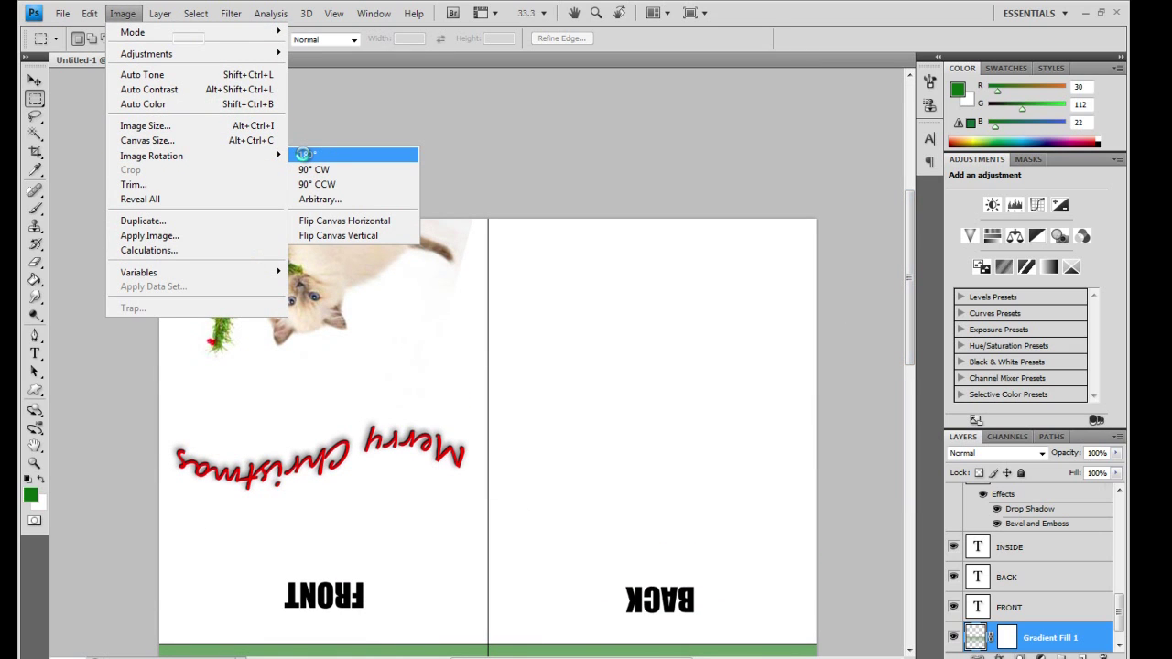
{"action": "left_click", "coordinate": [304, 155]}
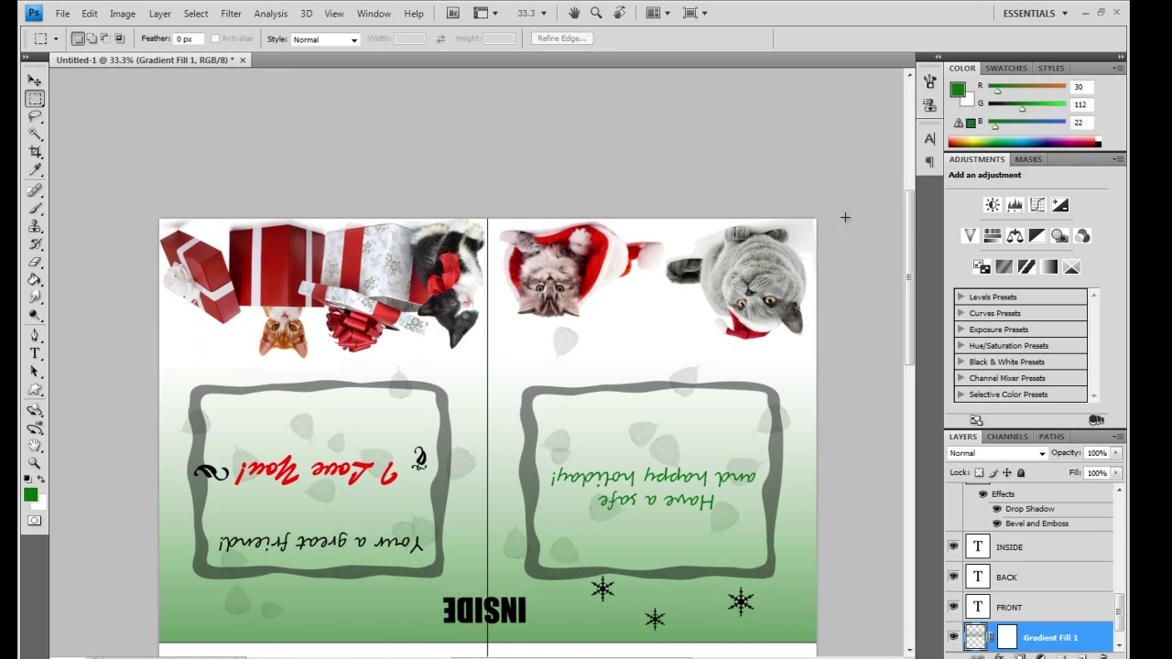
Add a pattern fill layer over the page with the light wood-grain pattern at 389% scale
{"action": "left_click", "coordinate": [164, 14]}
{"action": "mouse_move", "coordinate": [392, 223]}
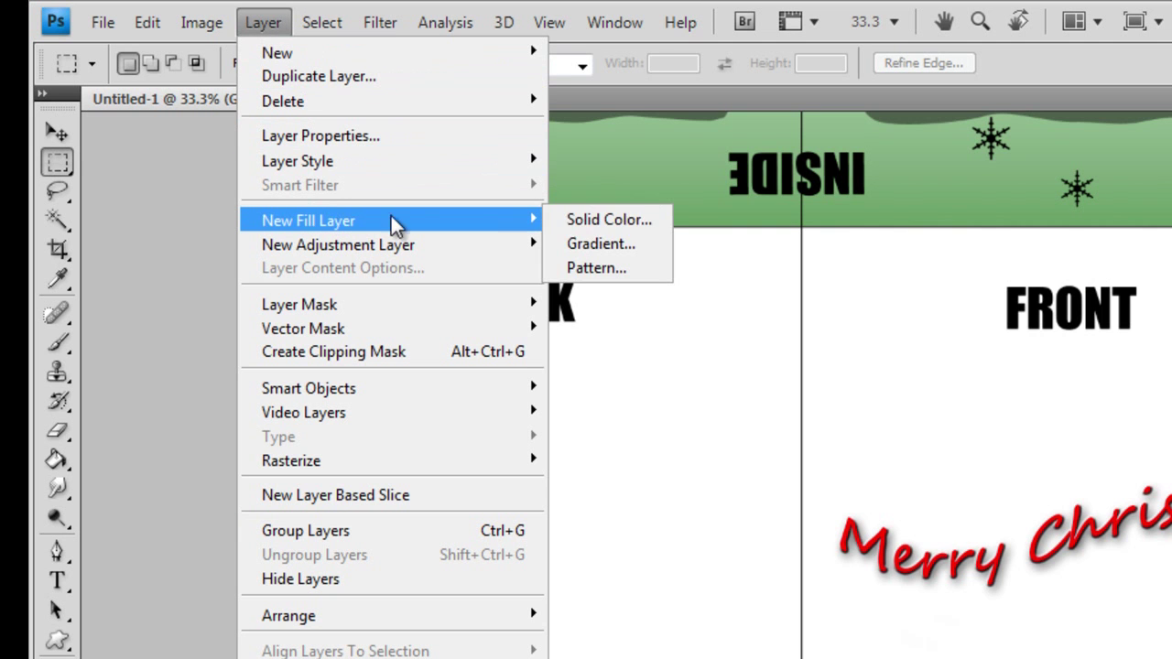
{"action": "left_click", "coordinate": [604, 268]}
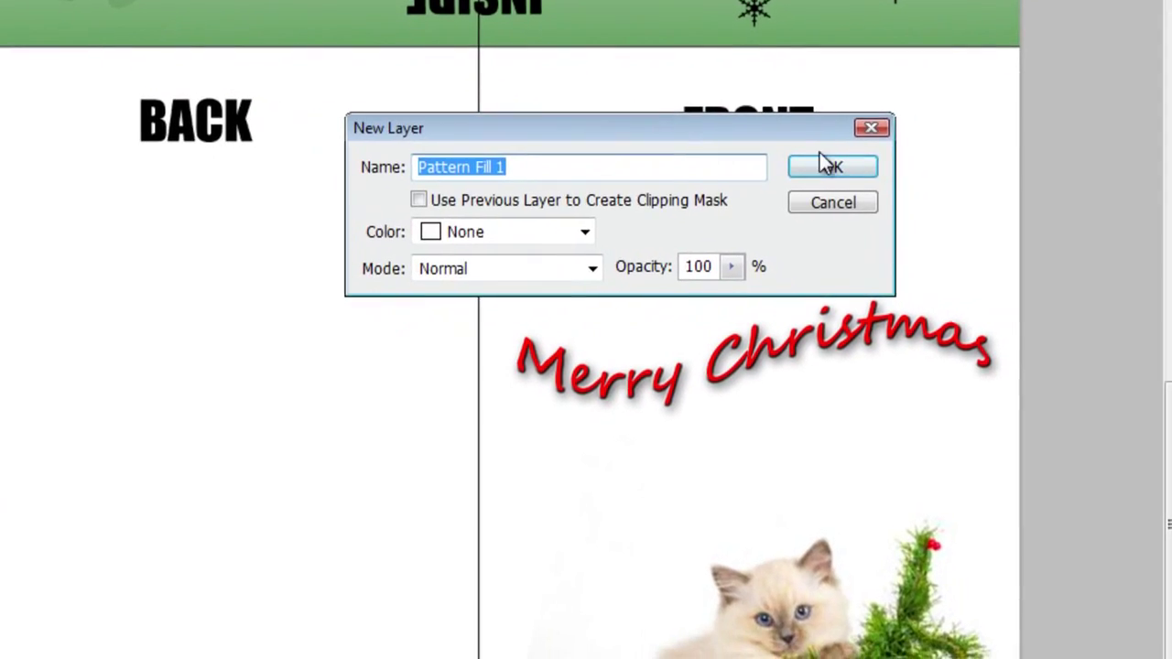
{"action": "left_click", "coordinate": [826, 166]}
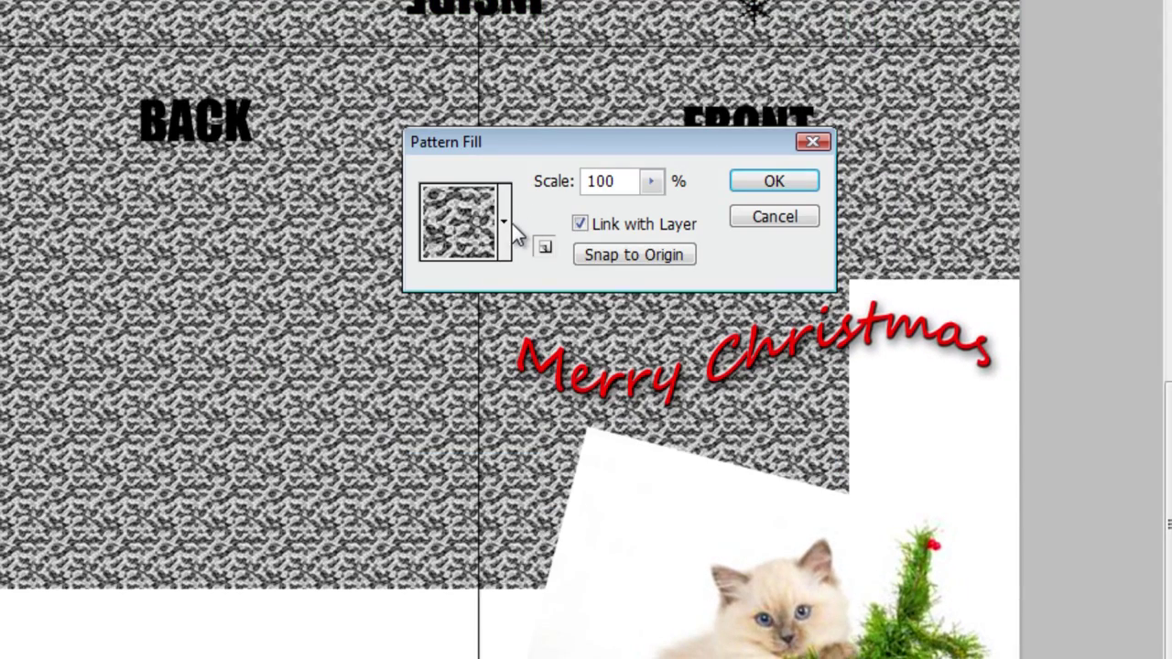
{"action": "left_click", "coordinate": [509, 225]}
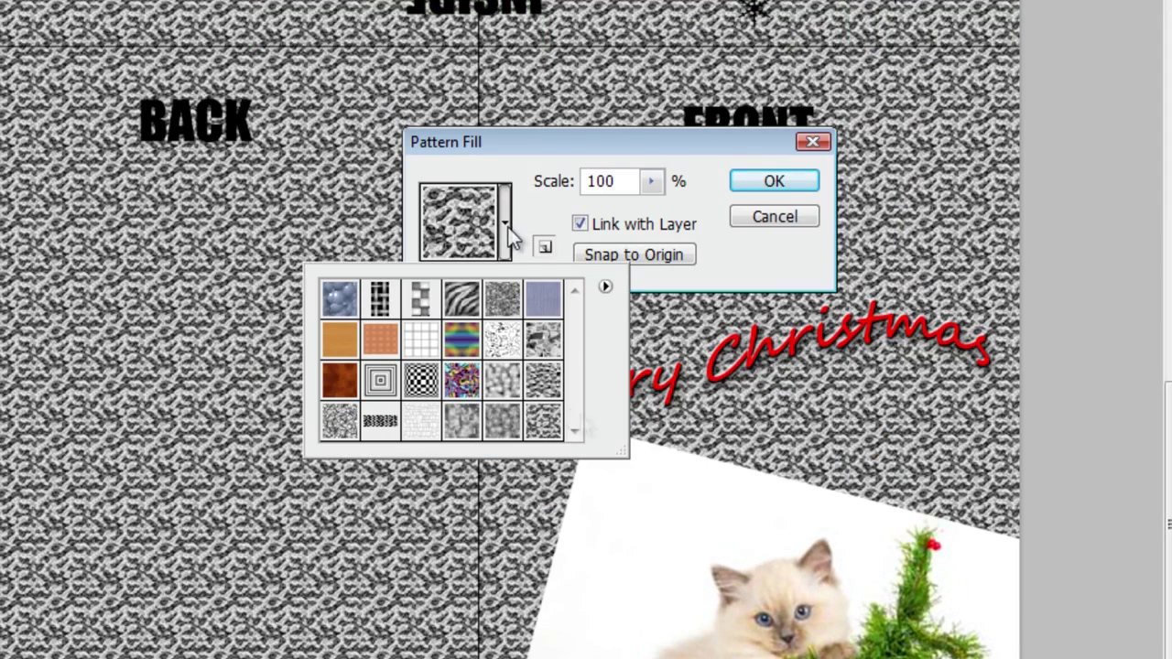
{"action": "left_click", "coordinate": [339, 380]}
{"action": "left_click", "coordinate": [339, 340]}
{"action": "left_click_drag", "start_coordinate": [651, 182], "coordinate": [693, 216]}
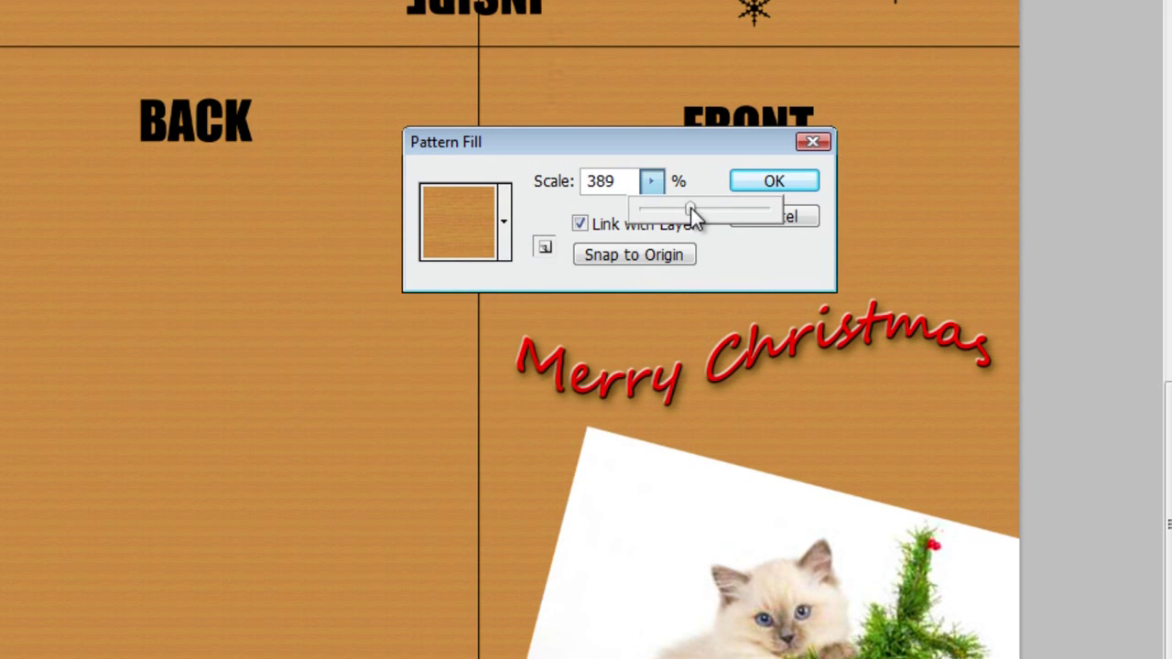
{"action": "left_click", "coordinate": [774, 183]}
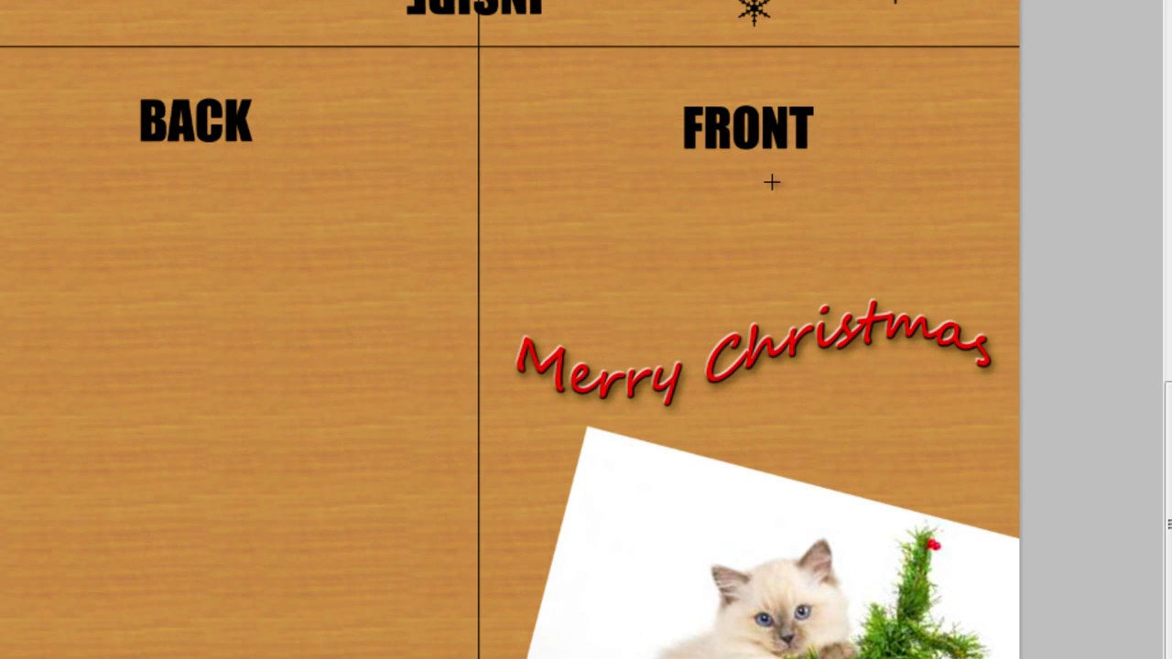
Rasterize the wood pattern layer and clear it from the BACK panel and both inside panels
{"action": "right_click", "coordinate": [1073, 652]}
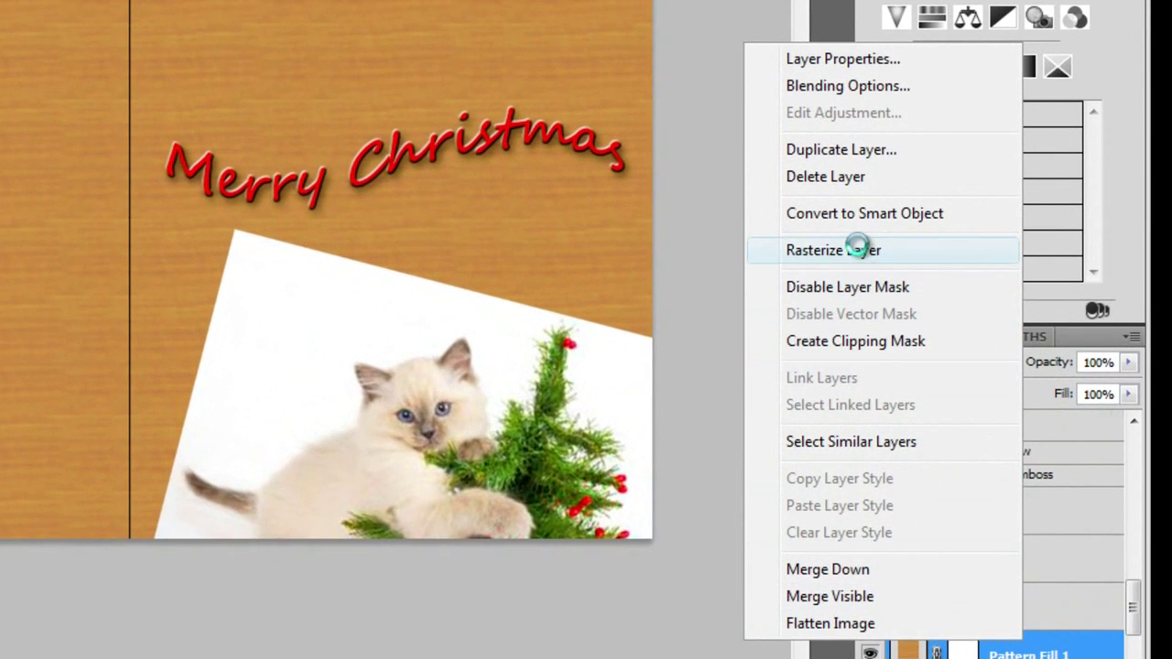
{"action": "left_click", "coordinate": [956, 376]}
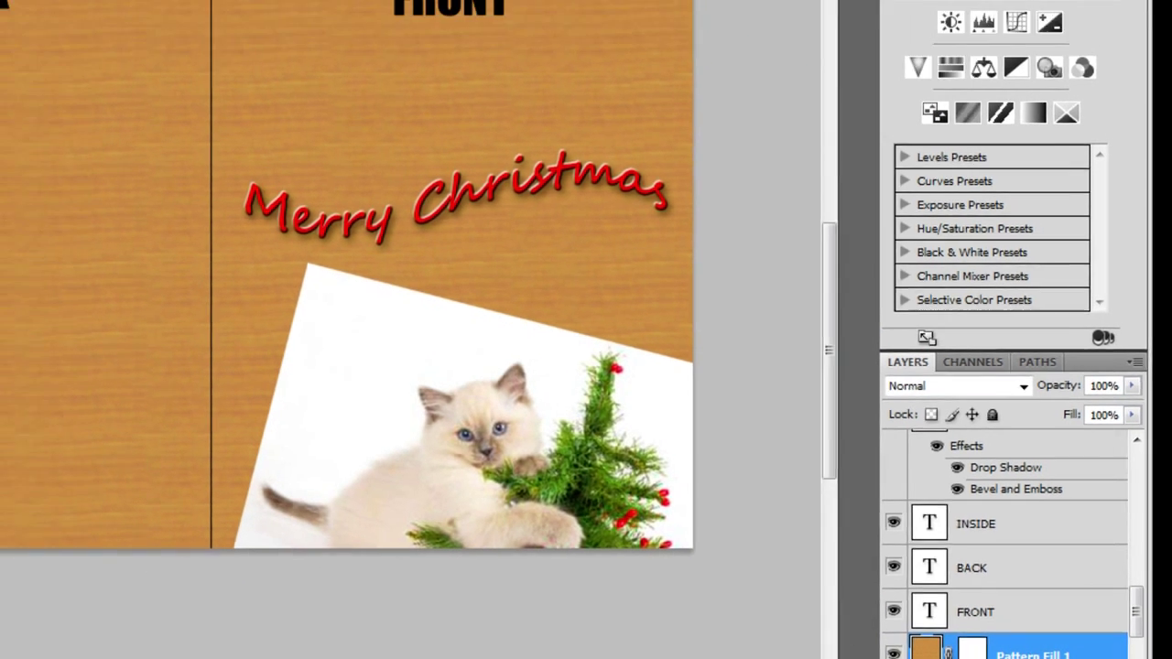
{"action": "left_click_drag", "start_coordinate": [130, 558], "coordinate": [55, 1]}
{"action": "scroll", "coordinate": [117, 180], "scroll_direction": "up", "scroll_amount": 5}
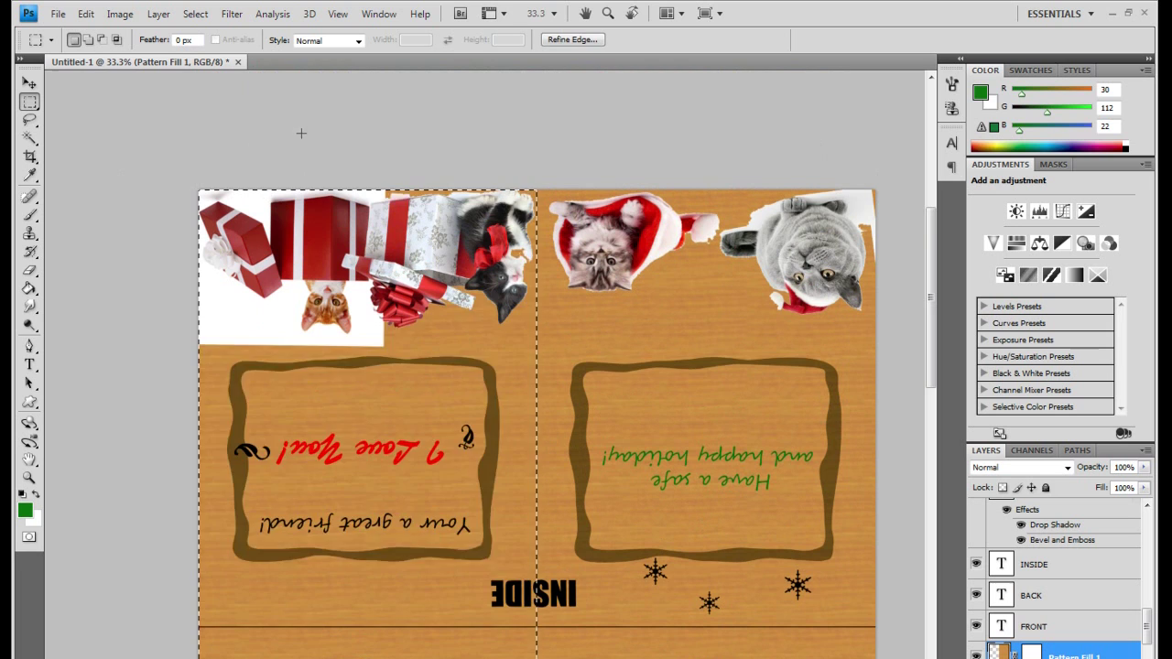
{"action": "key", "text": "Delete"}
{"action": "key", "text": "ctrl+d"}
{"action": "scroll", "coordinate": [565, 488], "scroll_direction": "down", "scroll_amount": 2}
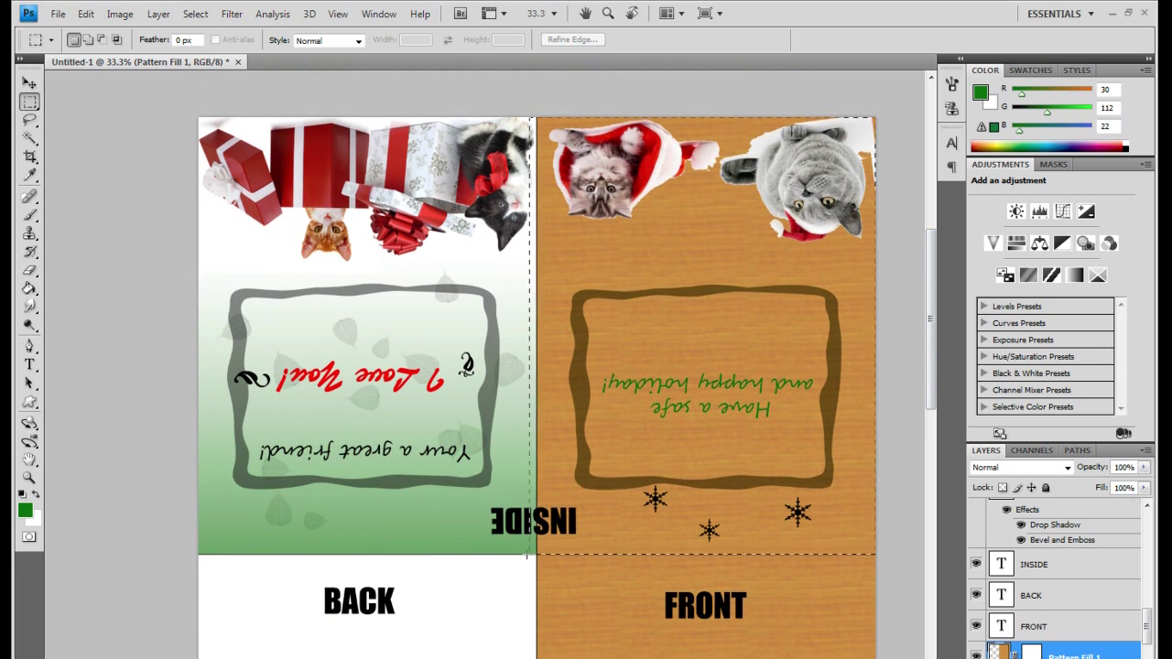
{"action": "key", "text": "Delete"}
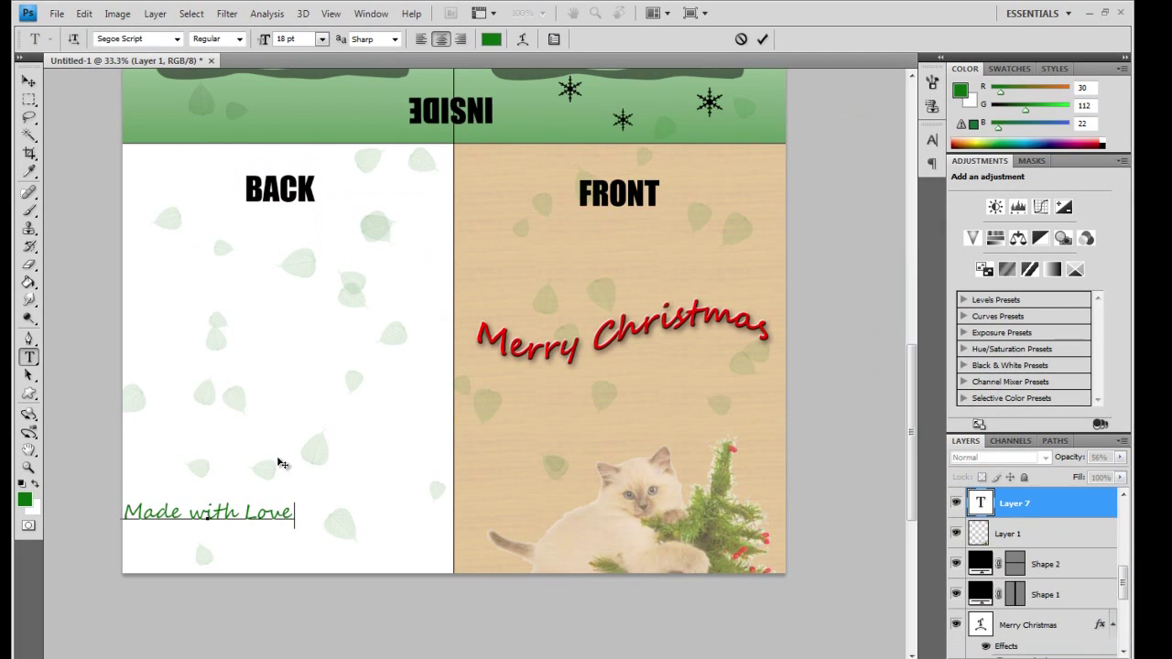
Complete the back-panel sign-off as "Made with Love, reTouchMeYT" on two lines and set its font to Prestige Elite Std
{"action": "type", "text": "TouchMeYT"}
{"action": "key", "text": "ctrl+a"}
{"action": "left_click", "coordinate": [177, 39]}
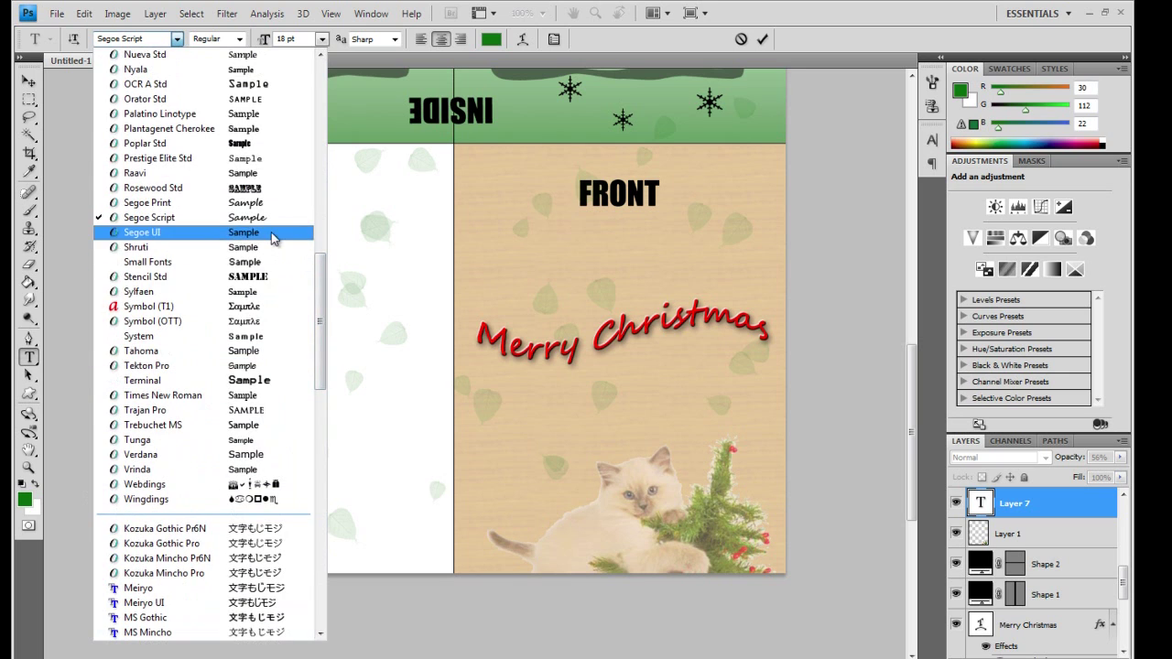
{"action": "left_click", "coordinate": [305, 266]}
{"action": "left_click", "coordinate": [177, 38]}
{"action": "scroll", "coordinate": [265, 274], "scroll_direction": "up", "scroll_amount": 1}
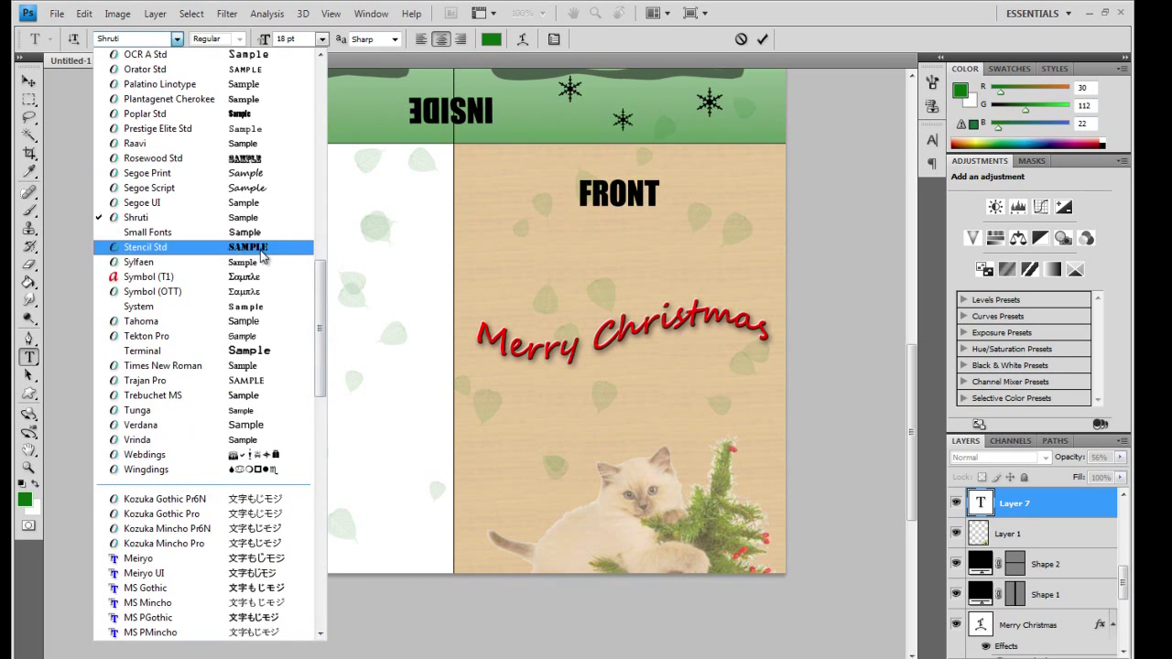
{"action": "left_click", "coordinate": [281, 127]}
Reduce the sign-off's text size and centre it near the bottom of the BACK panel
{"action": "left_click", "coordinate": [240, 39]}
{"action": "left_click", "coordinate": [220, 84]}
{"action": "left_click", "coordinate": [323, 40]}
{"action": "left_click", "coordinate": [312, 131]}
{"action": "left_click", "coordinate": [28, 82]}
{"action": "left_click_drag", "start_coordinate": [215, 528], "coordinate": [290, 533]}
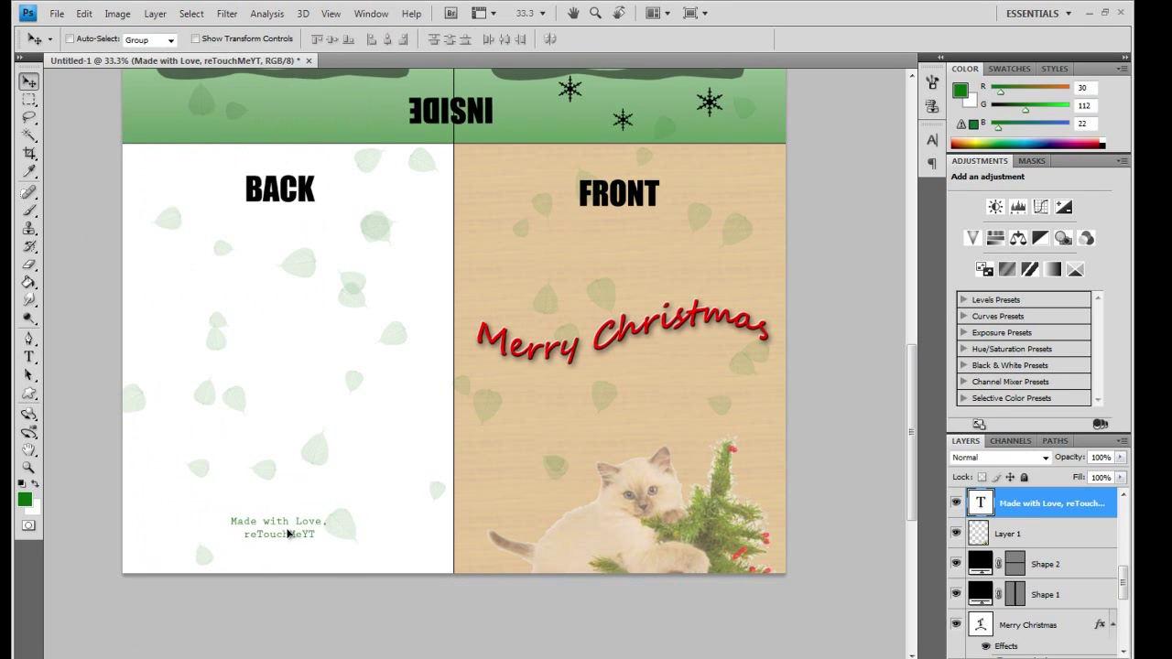
Delete the two fold-line layers, Shape 2 and Shape 1
{"action": "left_click", "coordinate": [28, 468]}
{"action": "left_click", "coordinate": [394, 41]}
{"action": "left_click", "coordinate": [28, 81]}
{"action": "right_click", "coordinate": [1059, 563]}
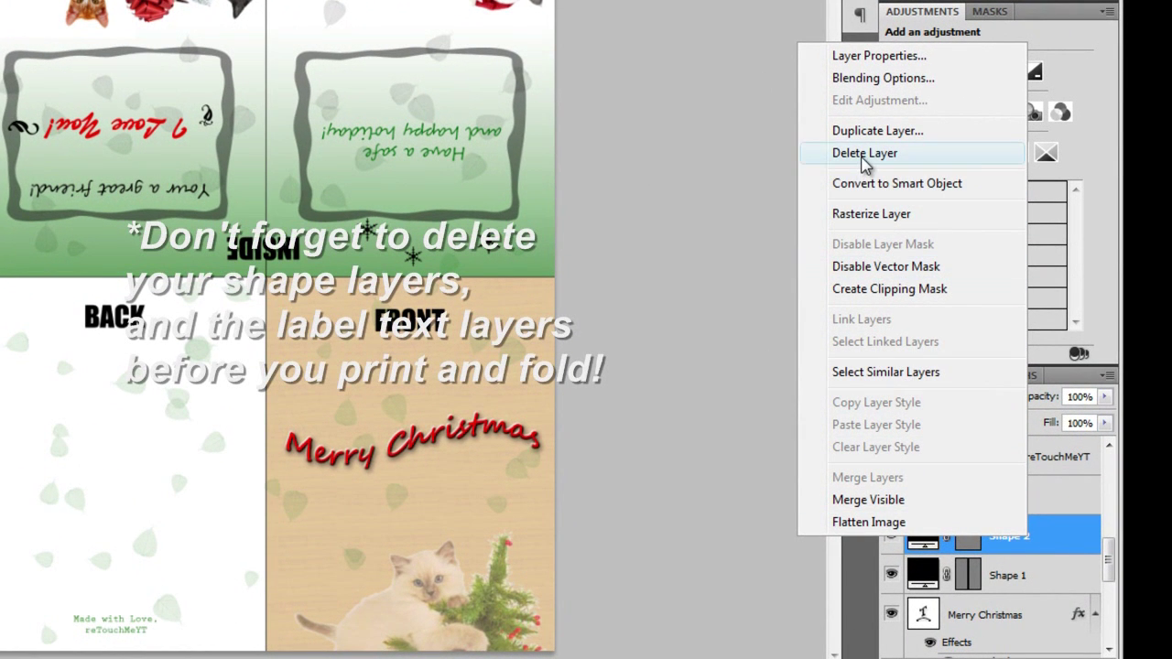
{"action": "left_click", "coordinate": [864, 156]}
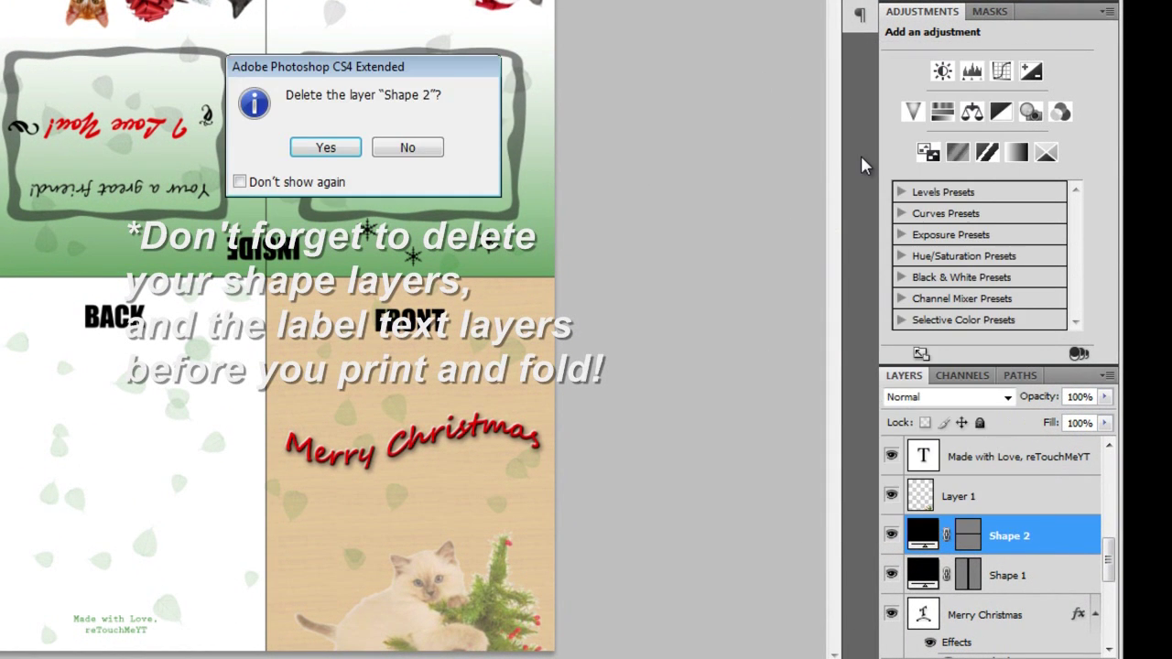
{"action": "left_click", "coordinate": [360, 148]}
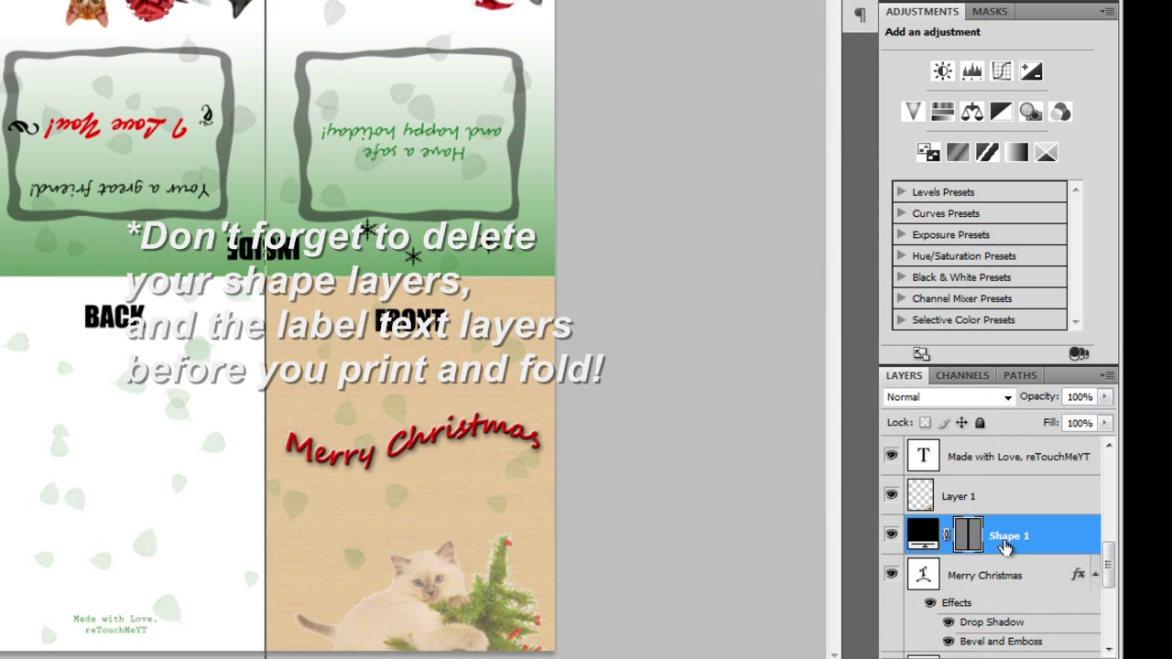
{"action": "right_click", "coordinate": [1022, 539]}
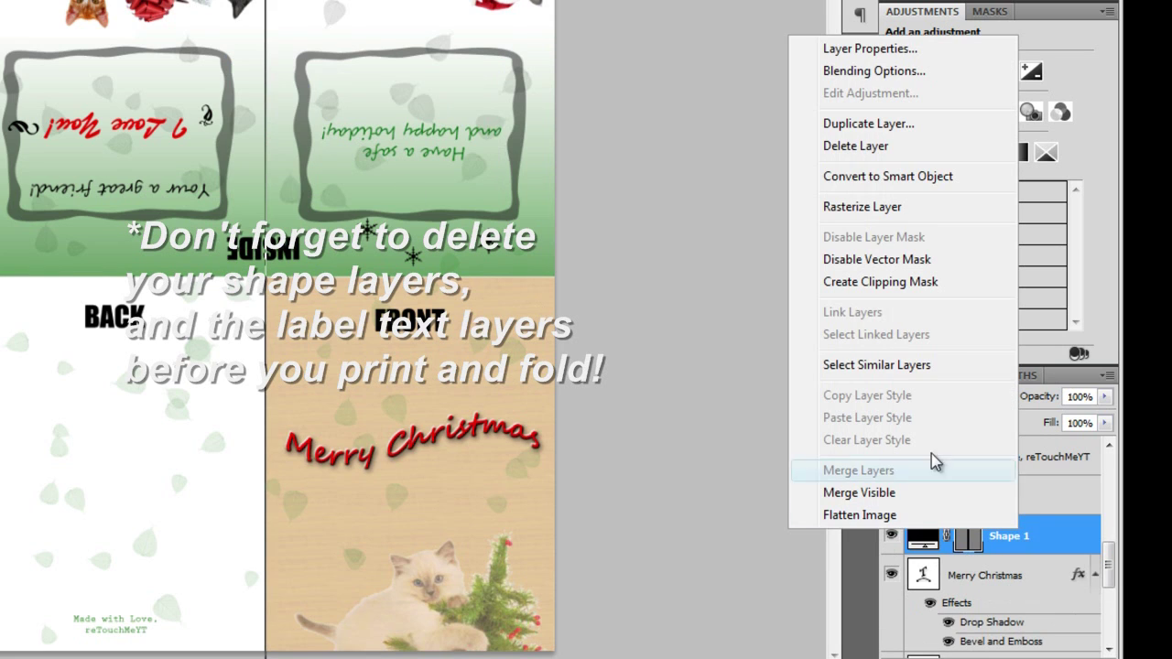
{"action": "left_click", "coordinate": [852, 146]}
{"action": "left_click", "coordinate": [328, 148]}
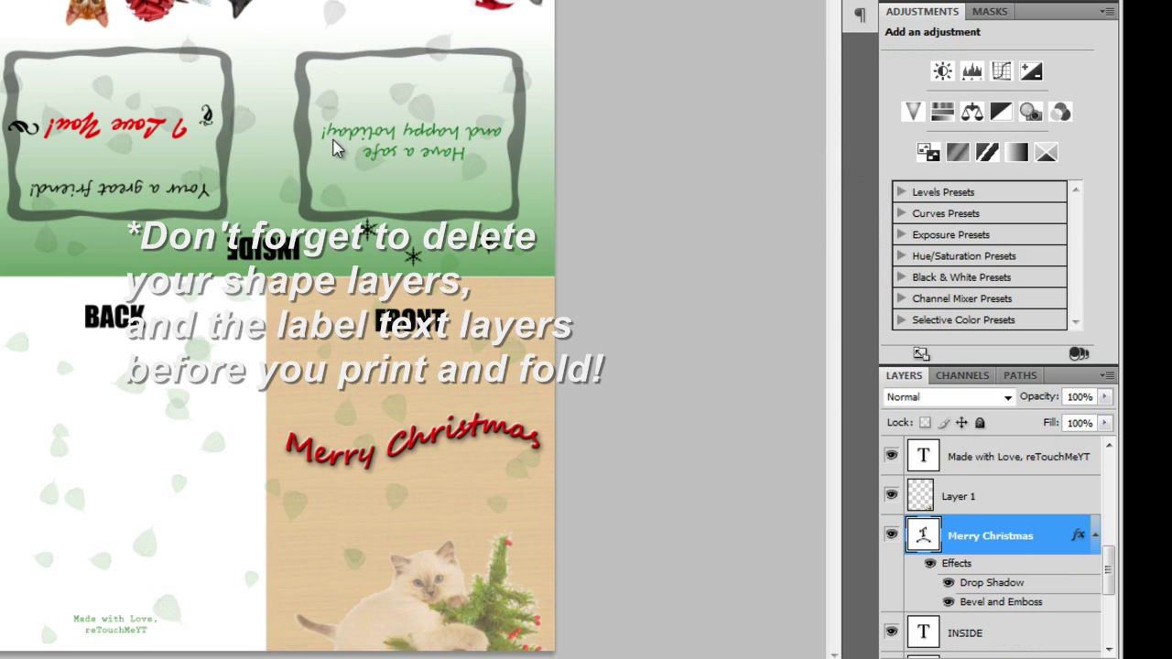